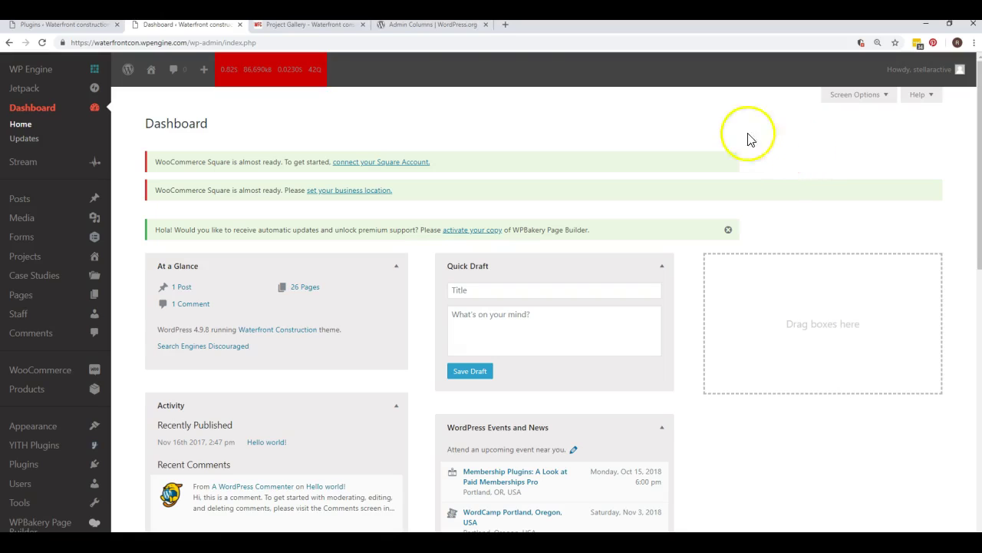
Scroll the public Project Gallery page and briefly enlarge the second photo
click(312, 25)
scroll(311, 192, down, 5)
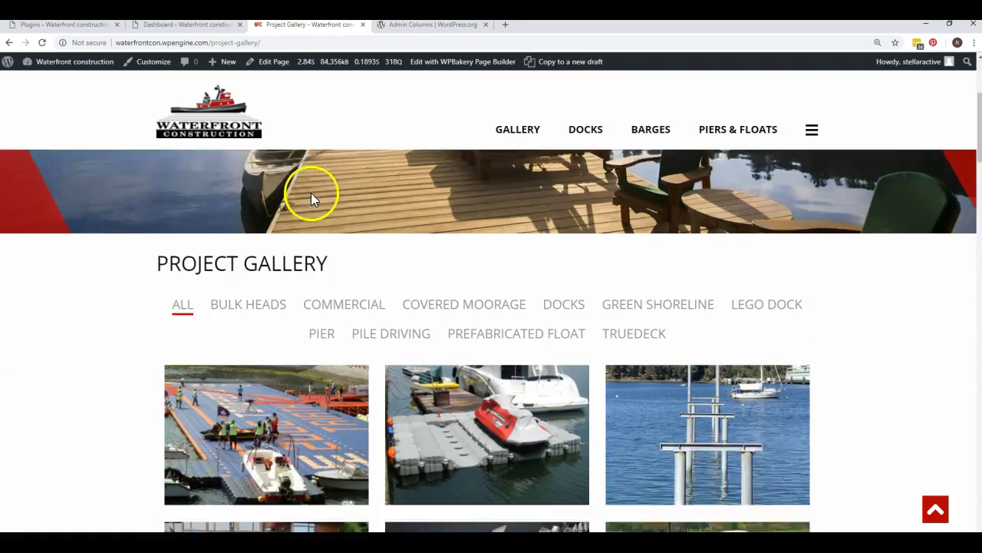
scroll(720, 384, down, 2)
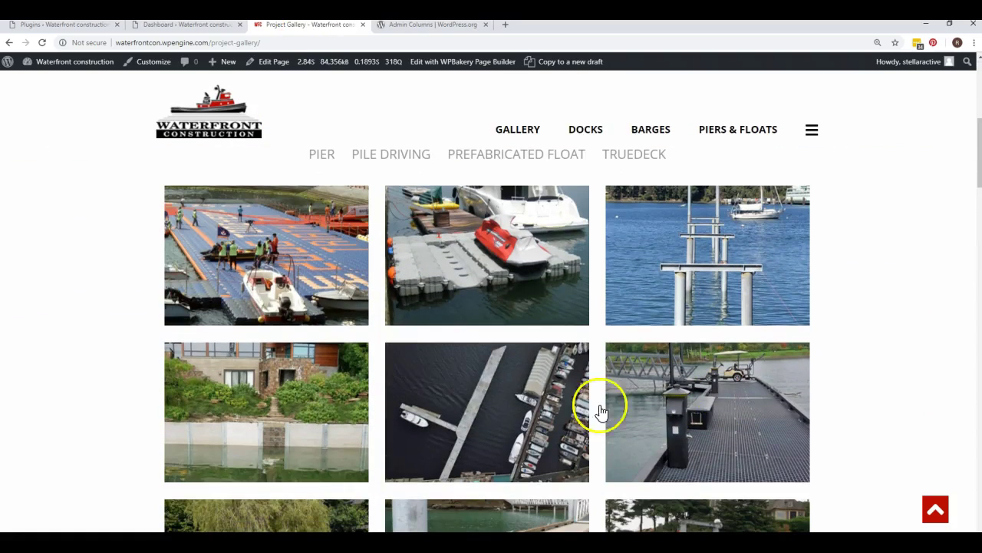
click(552, 289)
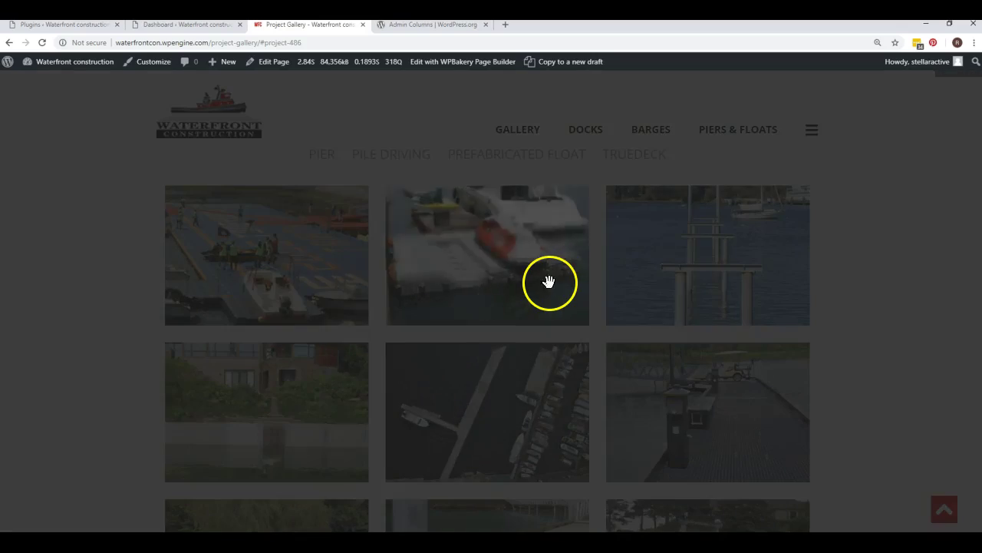
click(847, 279)
Page from the pier photo through the next two images, then bring up the Admin Columns page
click(743, 271)
click(971, 315)
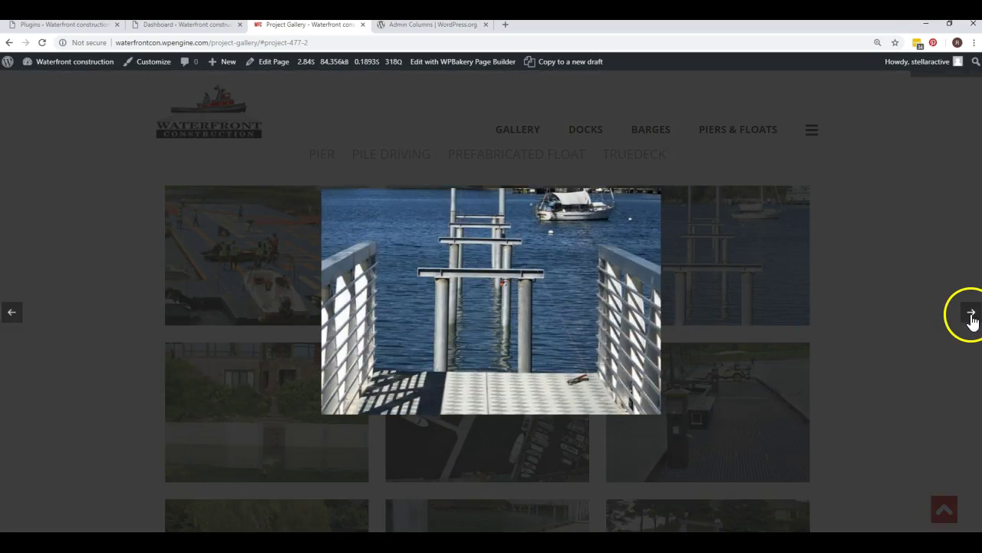
click(971, 315)
click(905, 275)
scroll(548, 241, up, 2)
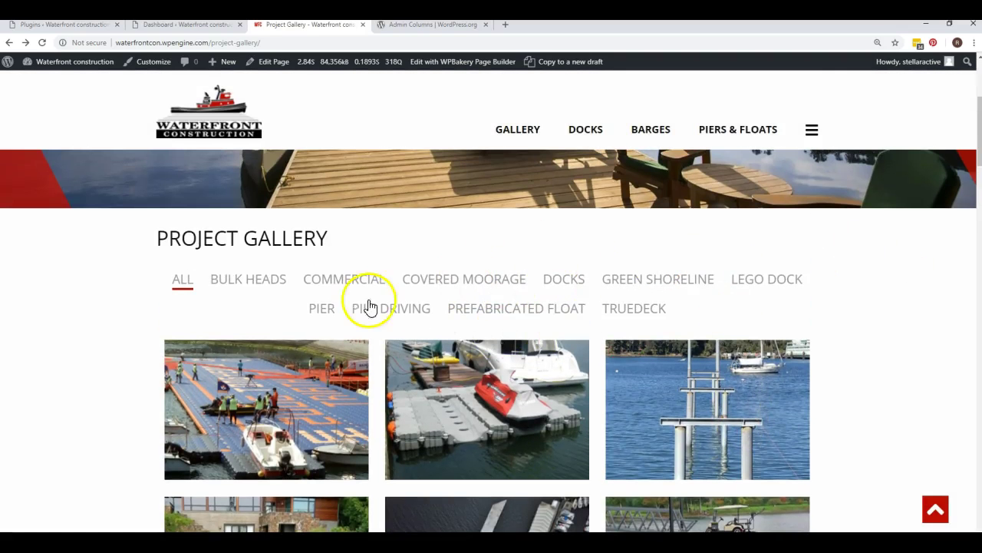
click(479, 26)
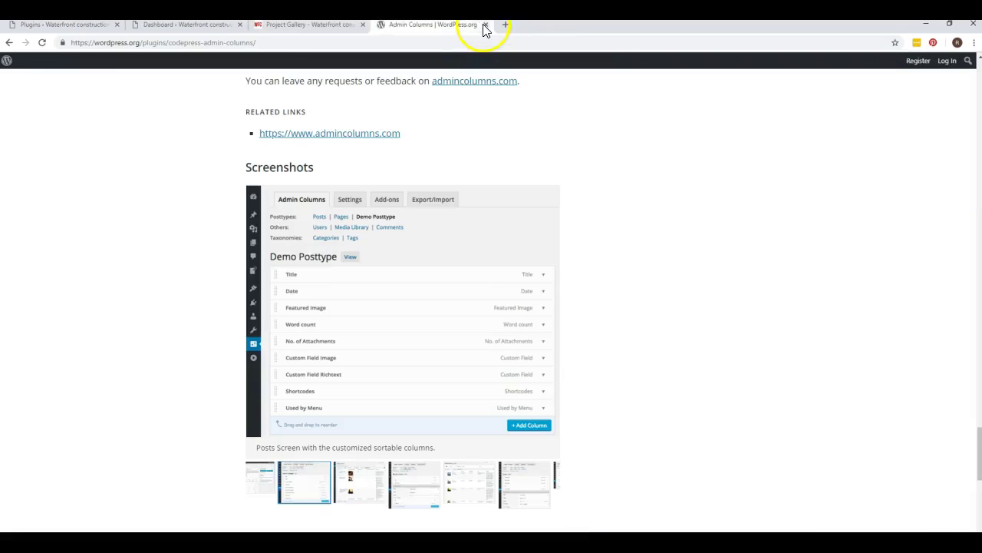
Close the Plugins and Admin Columns pages and return to the Waterfront Construction Dashboard
click(116, 25)
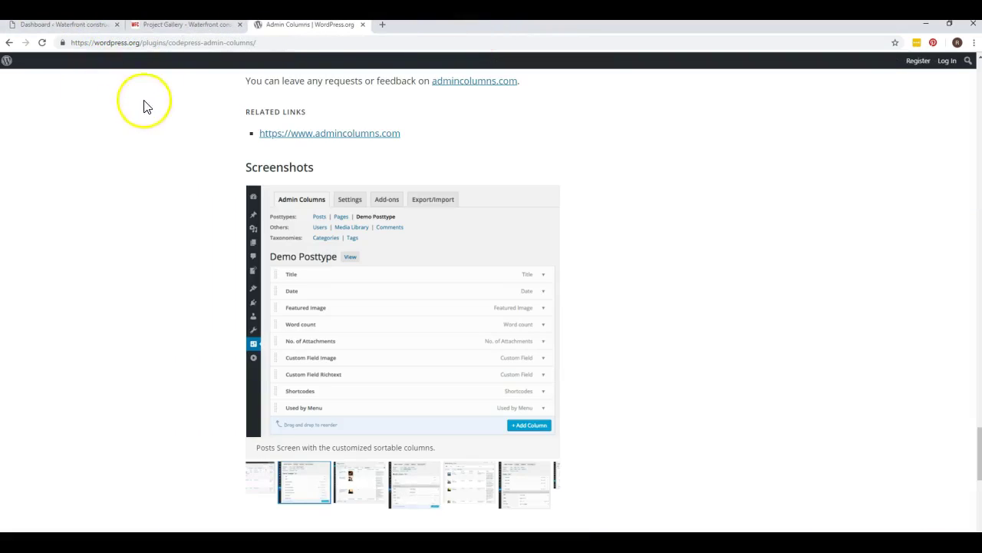
click(362, 24)
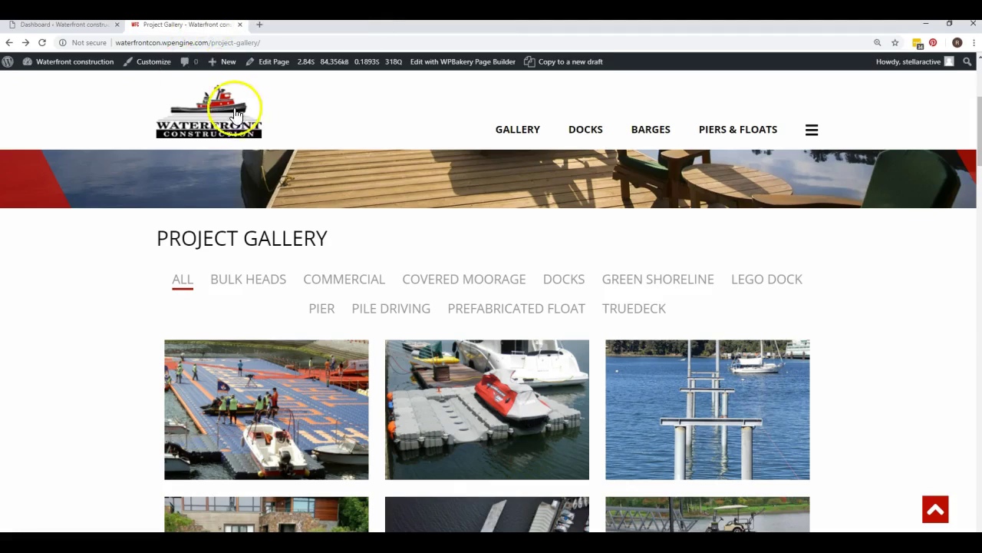
click(82, 29)
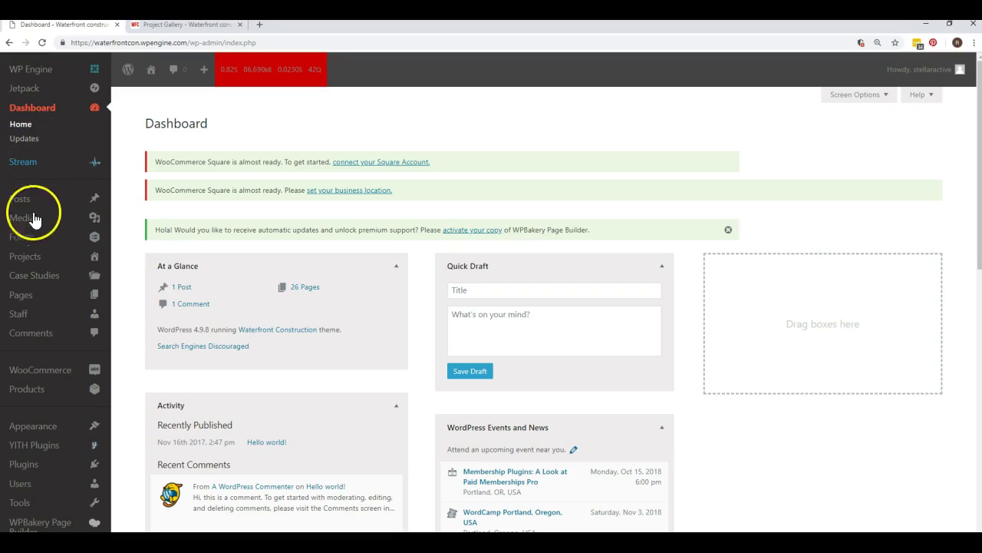
Open the admin Projects list and look through its entries
mouse_move(23, 263)
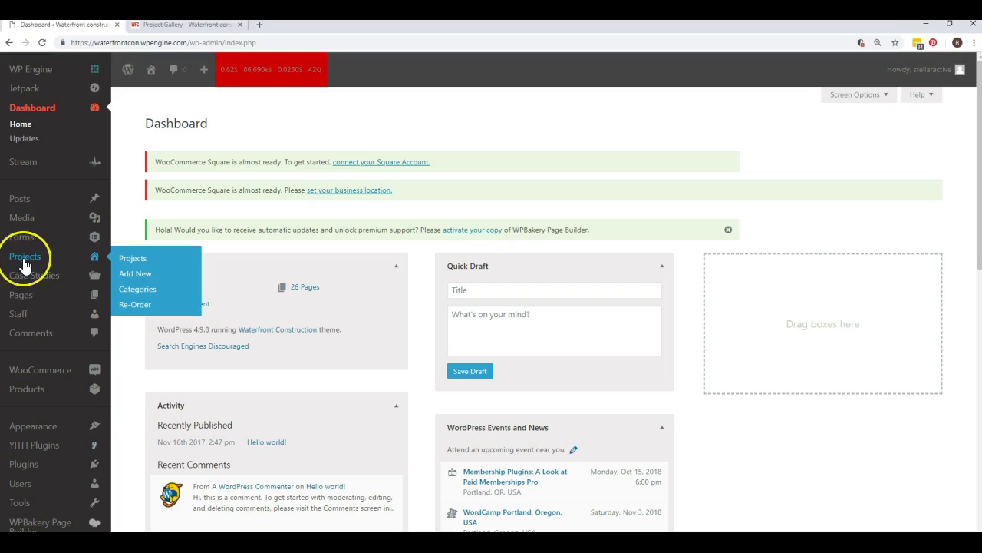
click(23, 263)
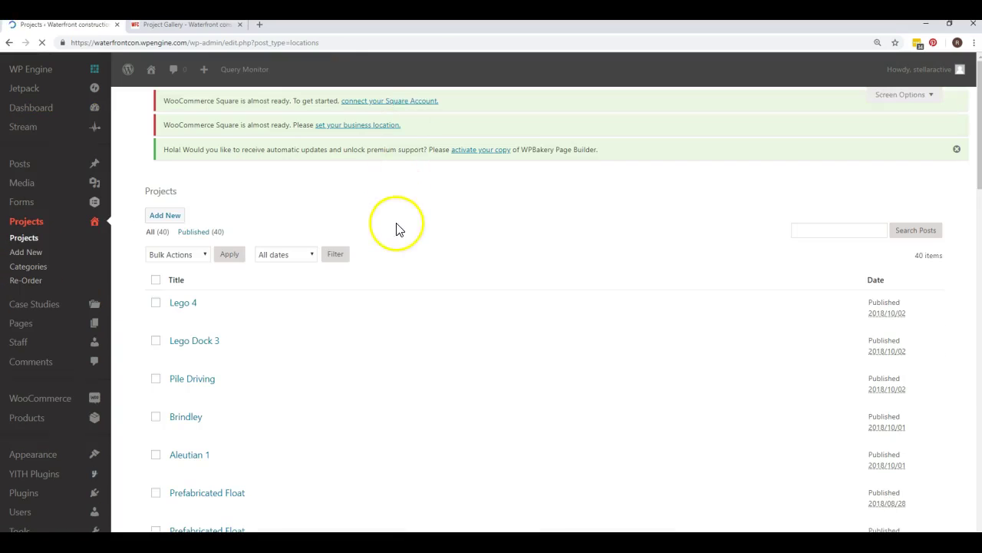
scroll(430, 227, down, 1)
scroll(470, 232, down, 2)
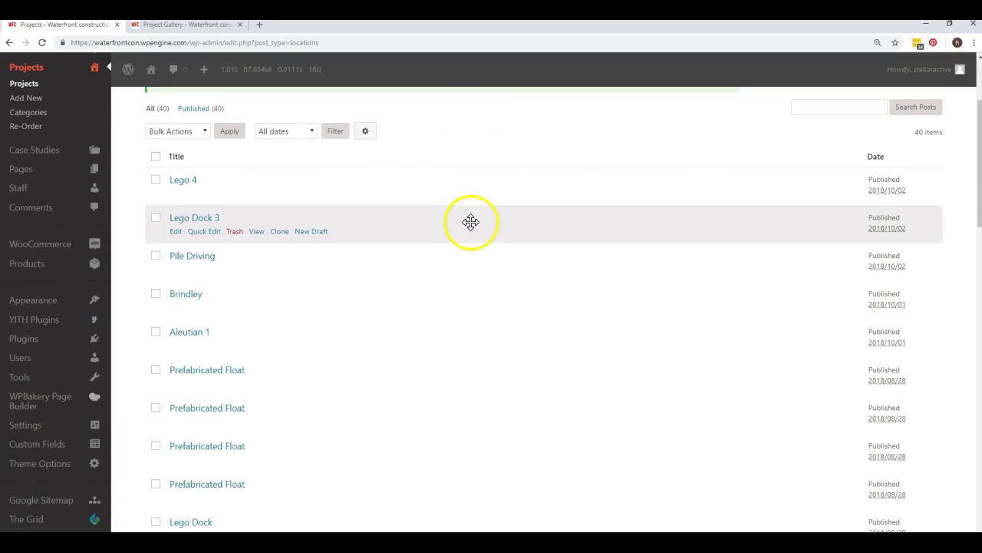
click(483, 145)
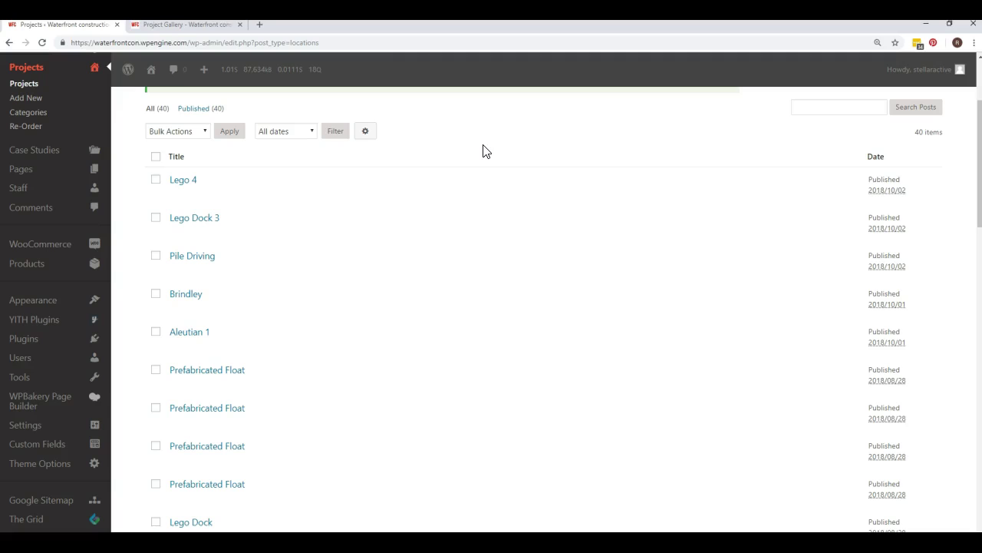
mouse_move(192, 187)
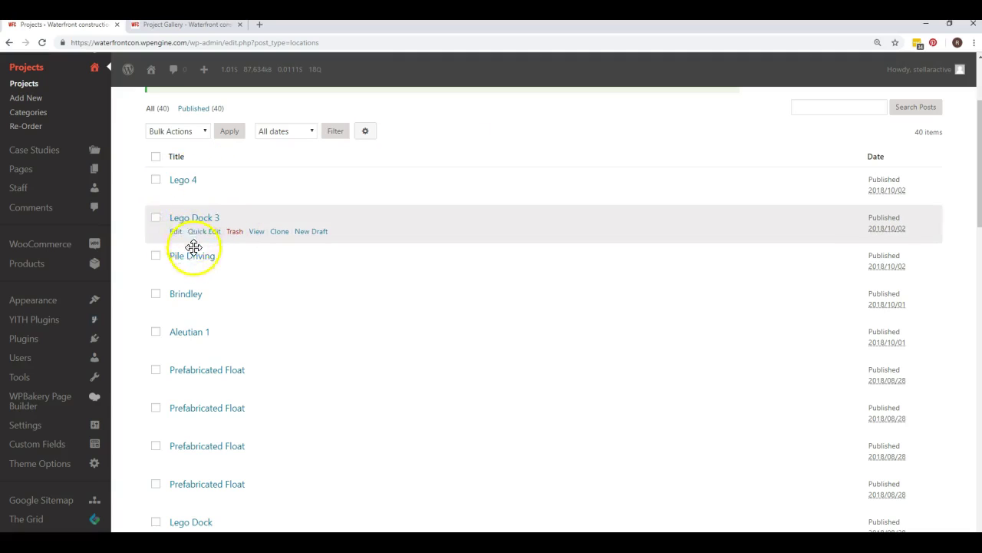
mouse_move(195, 258)
mouse_move(189, 339)
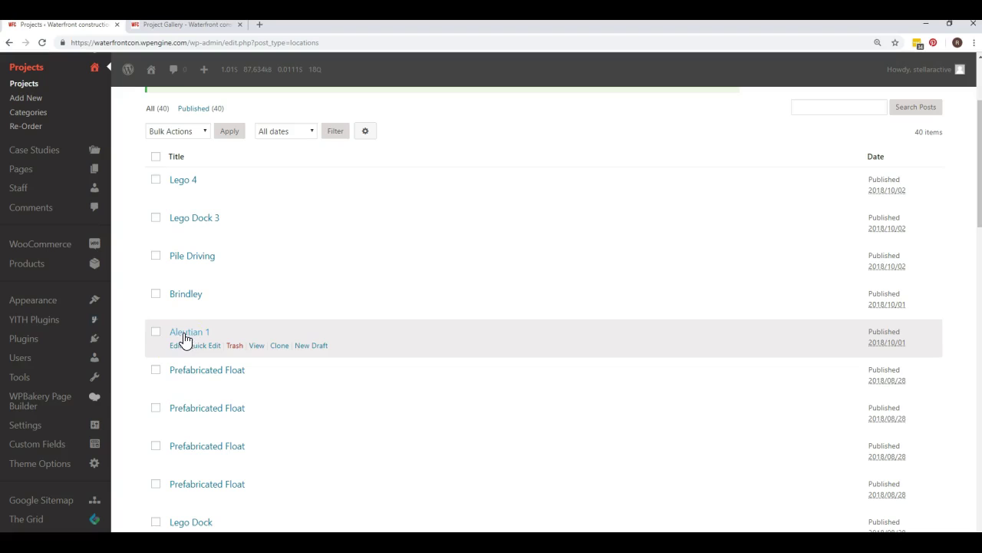
click(208, 373)
scroll(211, 374, down, 2)
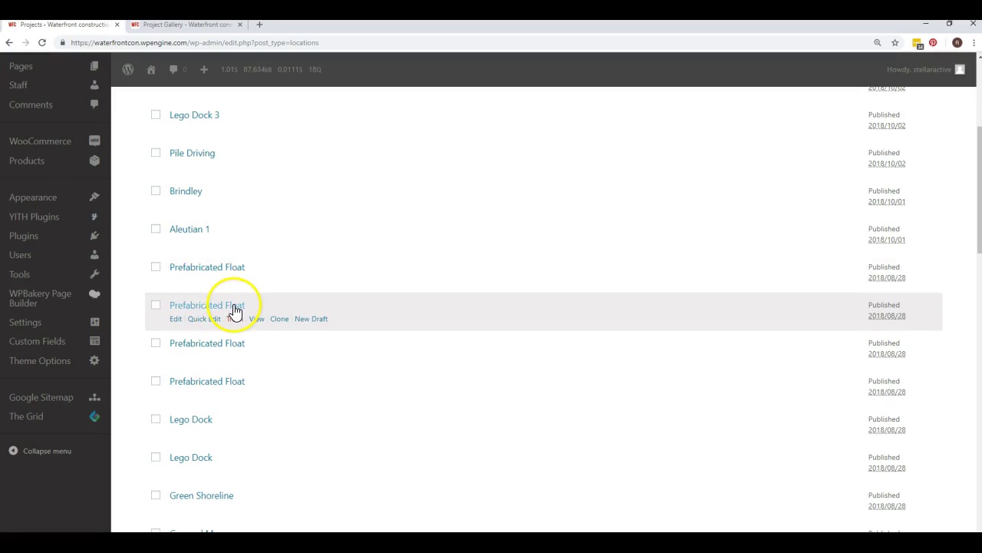
scroll(215, 285, up, 2)
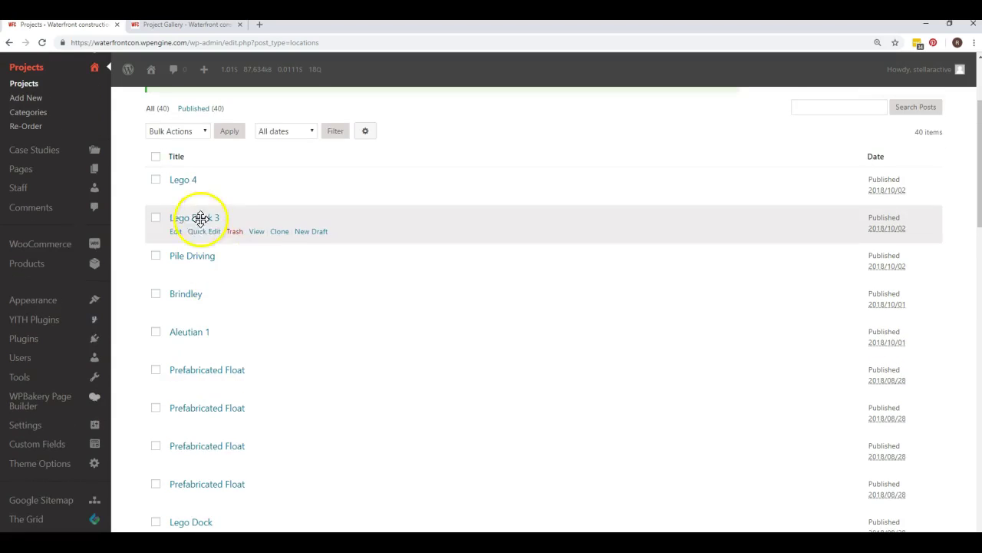
scroll(182, 181, up, 2)
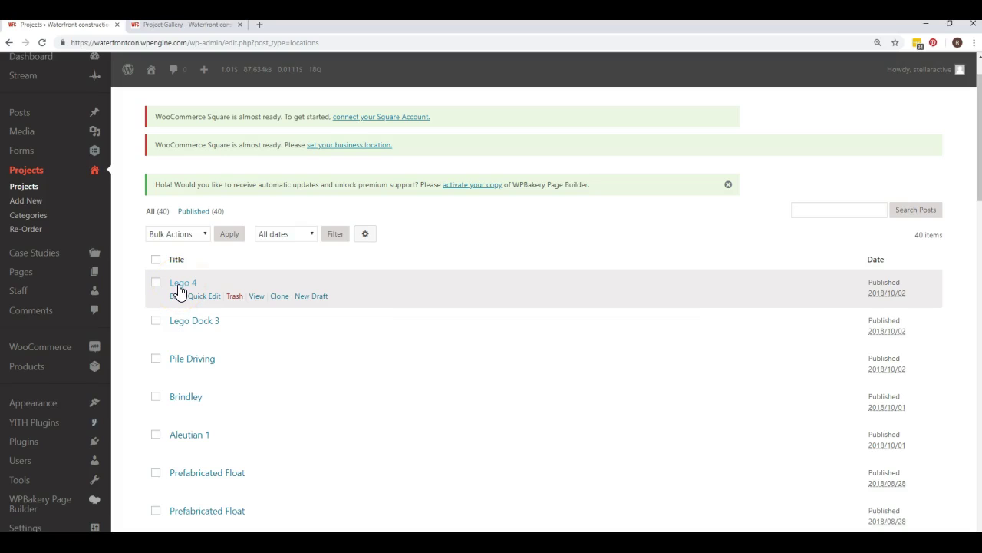
Open the Lego 4 project's editor in a new tab and switch to it
right_click(192, 283)
click(206, 289)
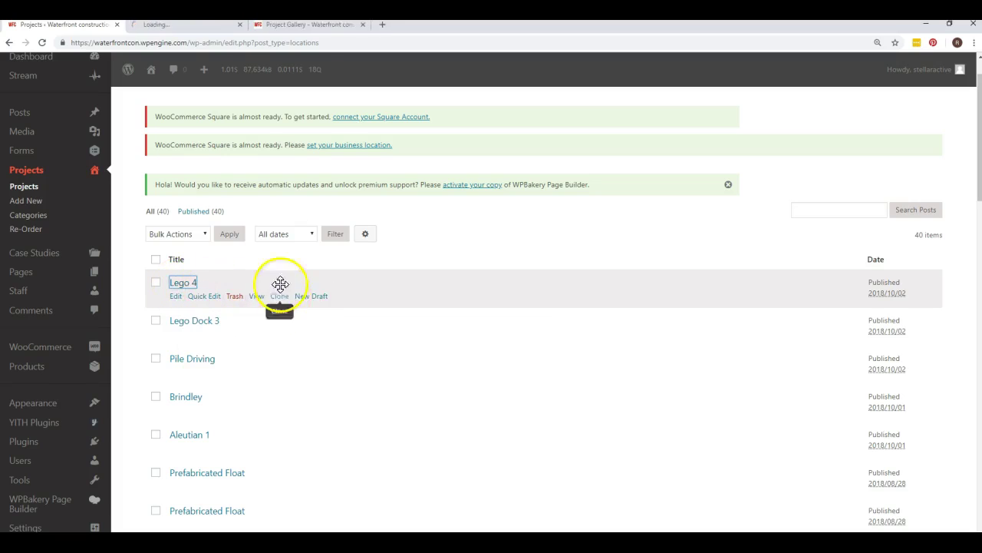
click(177, 29)
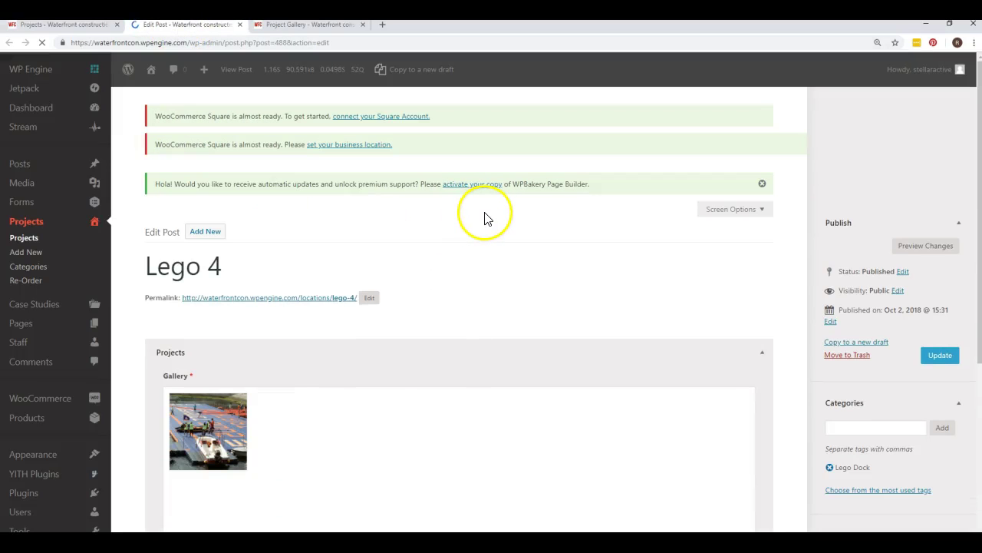
scroll(484, 218, down, 1)
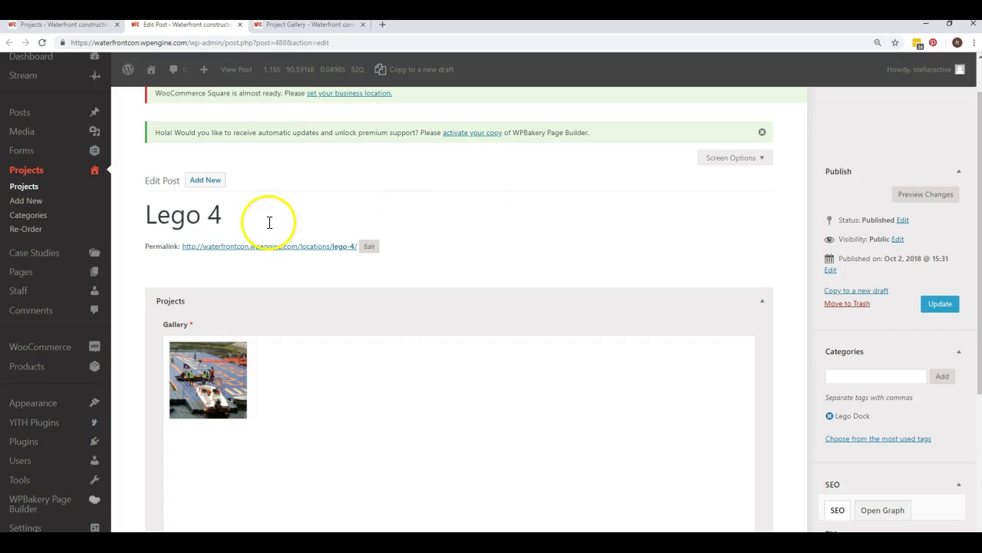
click(270, 215)
drag(294, 212, 120, 212)
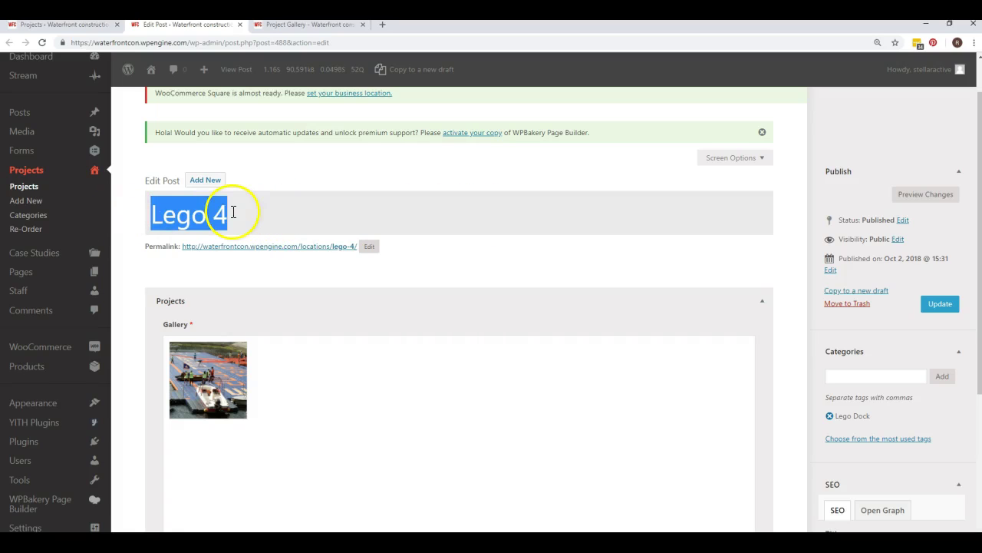
click(77, 25)
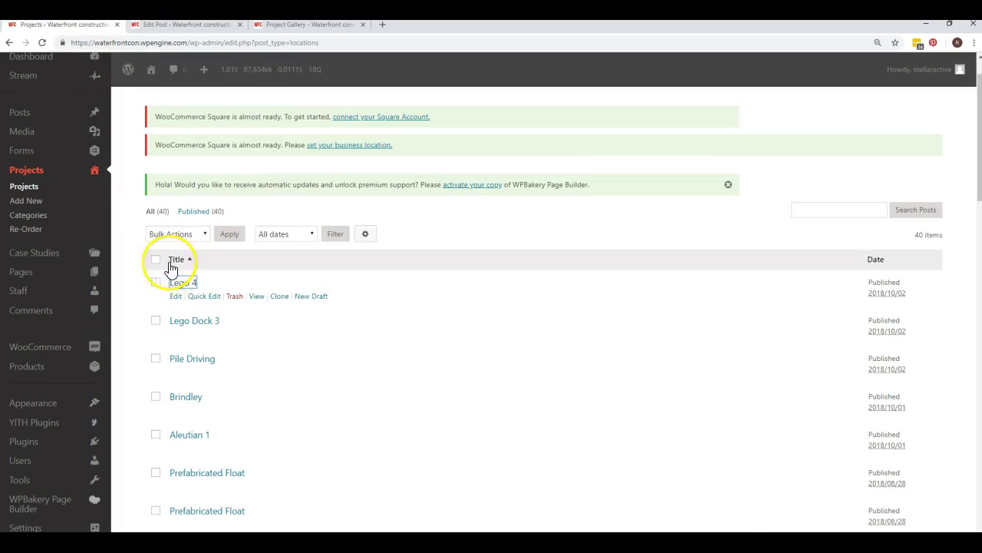
click(191, 25)
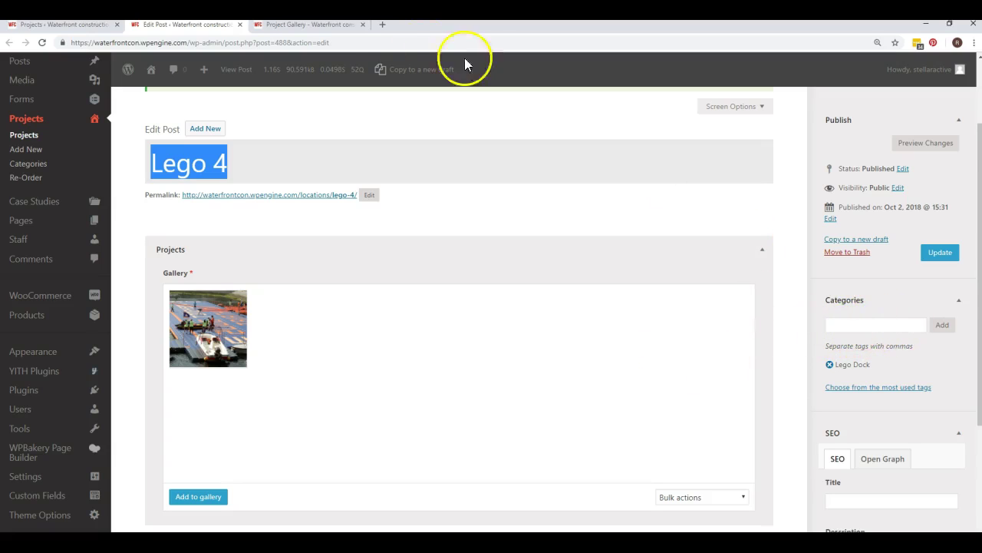
Filter the public gallery to DOCKS, then LEGO DOCK, comparing it with the Lego 4 editor
click(335, 24)
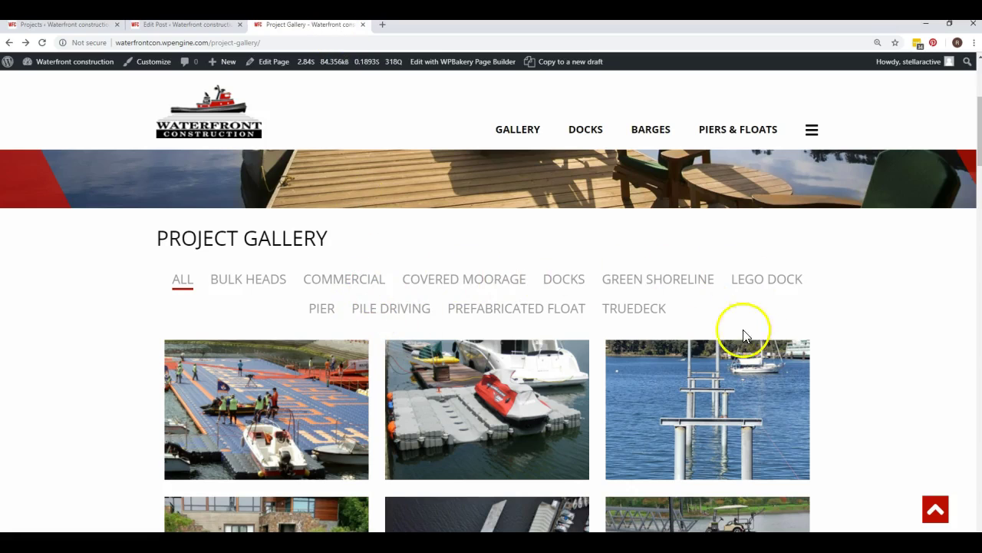
click(572, 281)
click(772, 281)
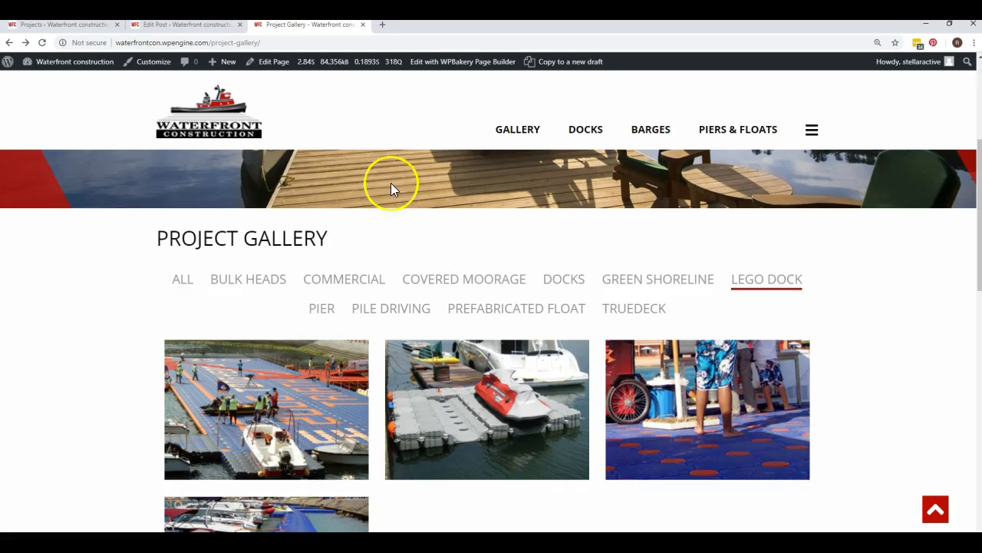
click(185, 25)
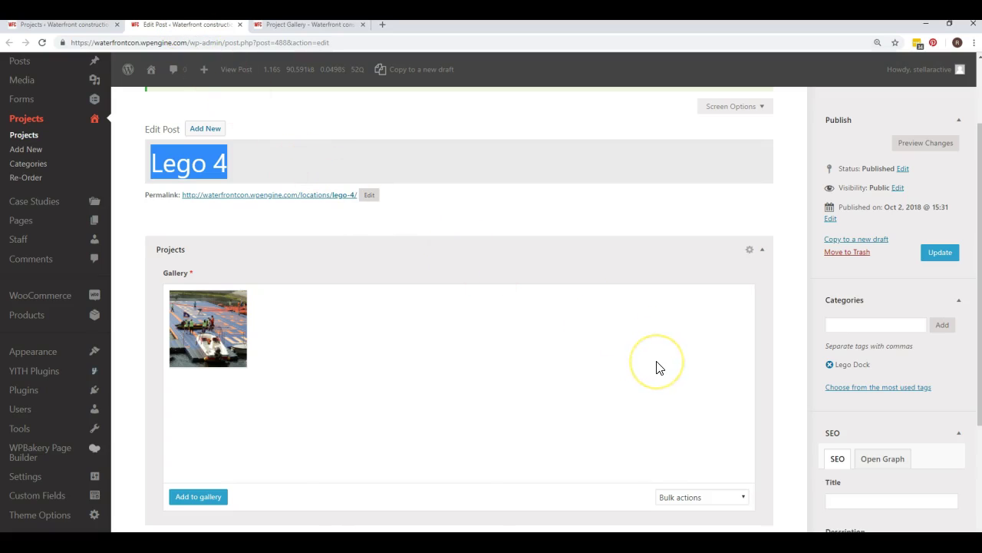
click(318, 25)
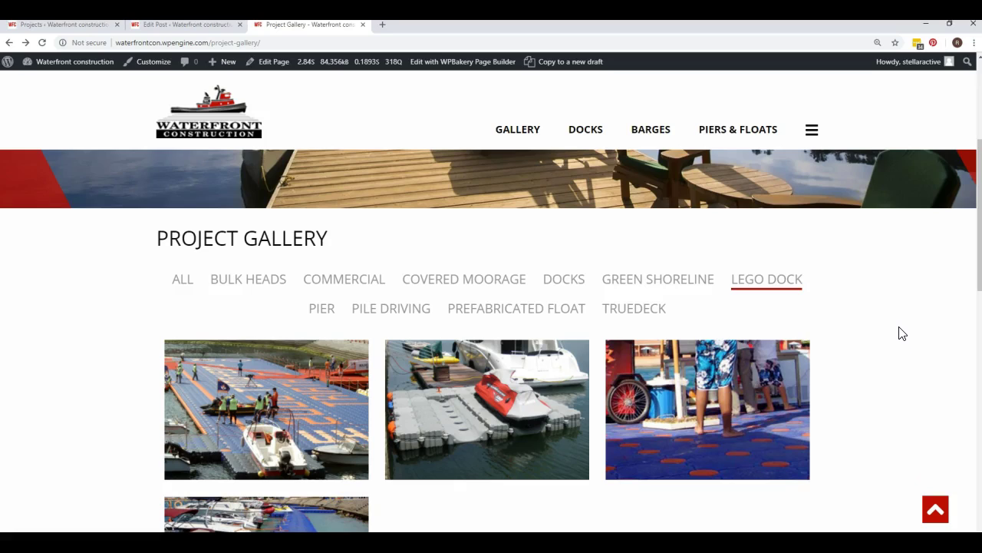
Add the 'pier' category tag to Lego 4 next to Lego Dock
click(181, 29)
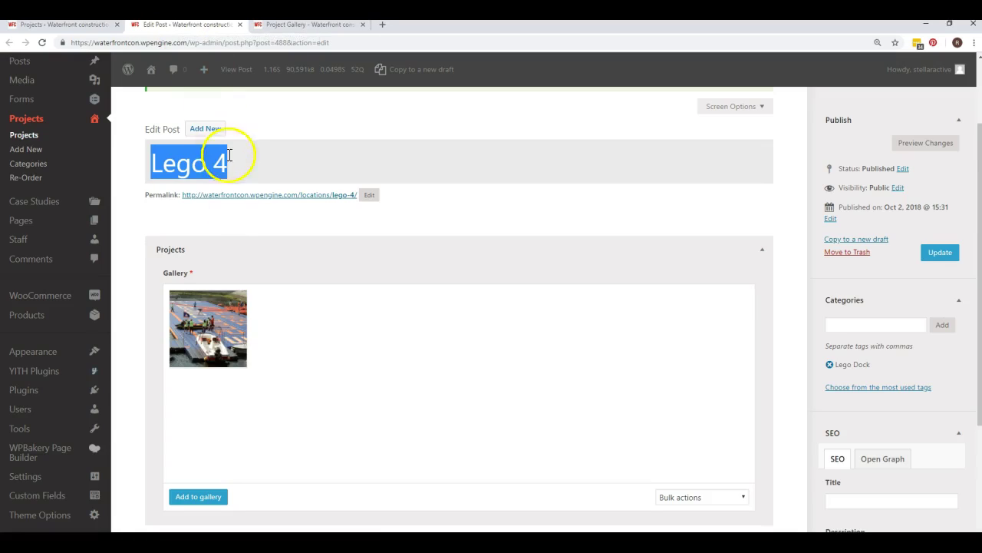
click(256, 171)
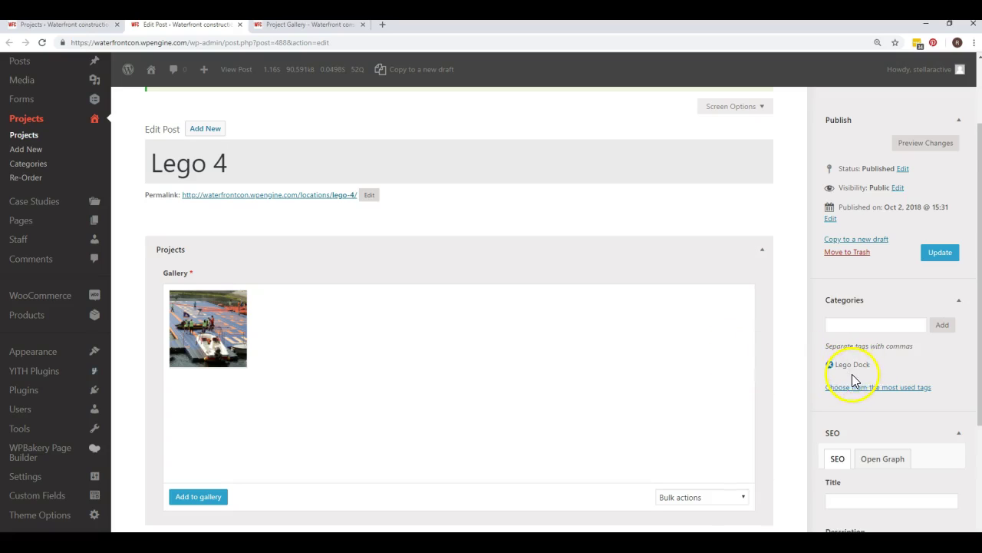
click(865, 326)
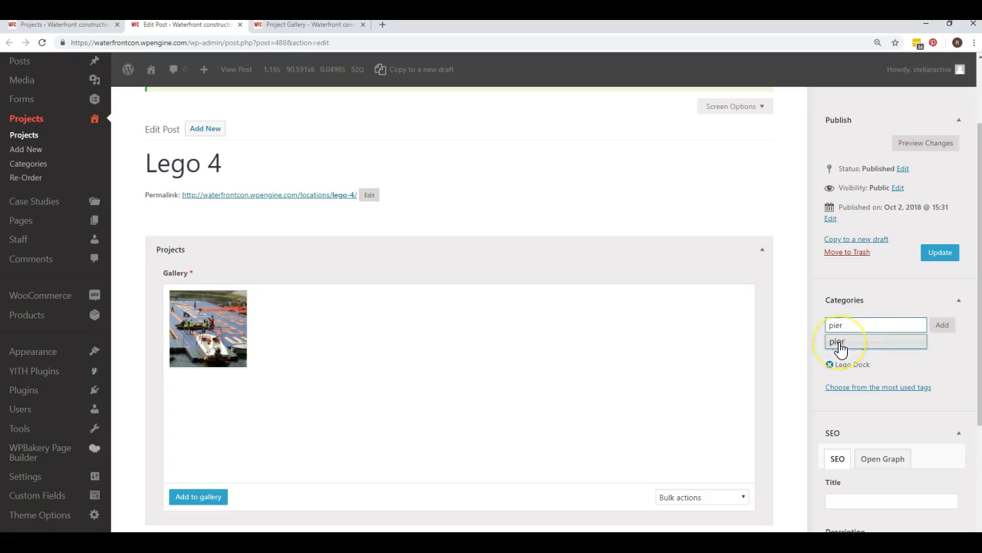
click(840, 343)
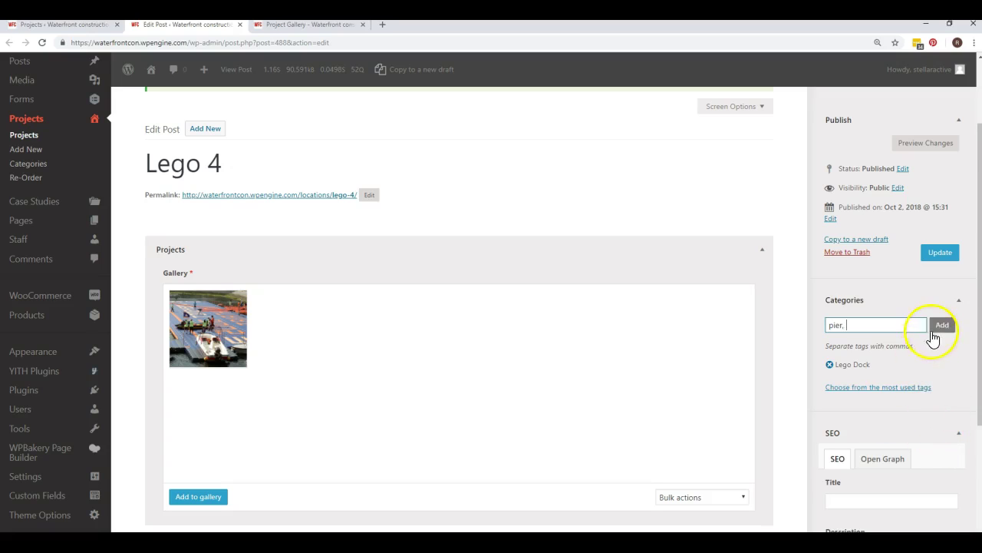
click(944, 326)
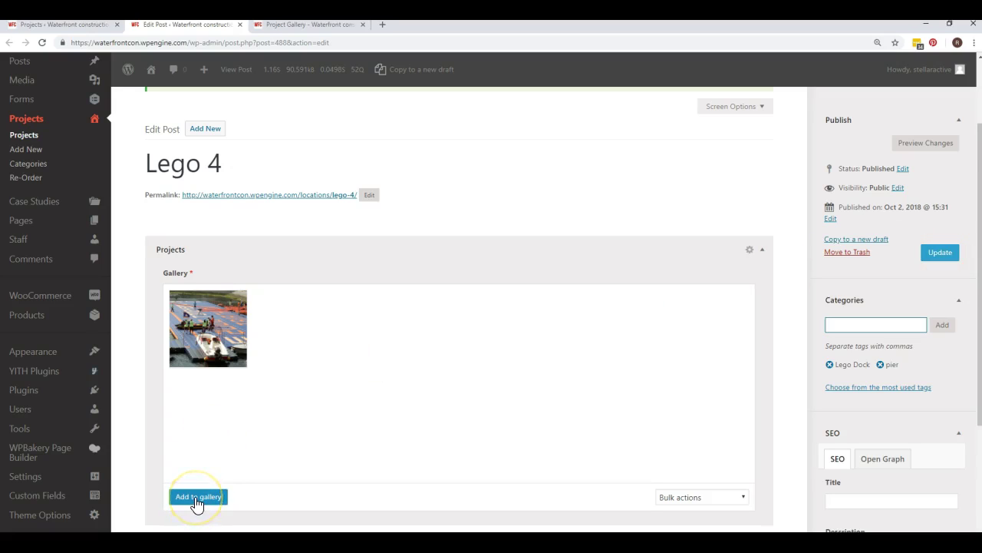
Add the bronze and white aluminium dock-light images from the Media Library to Lego 4's gallery and update
click(224, 499)
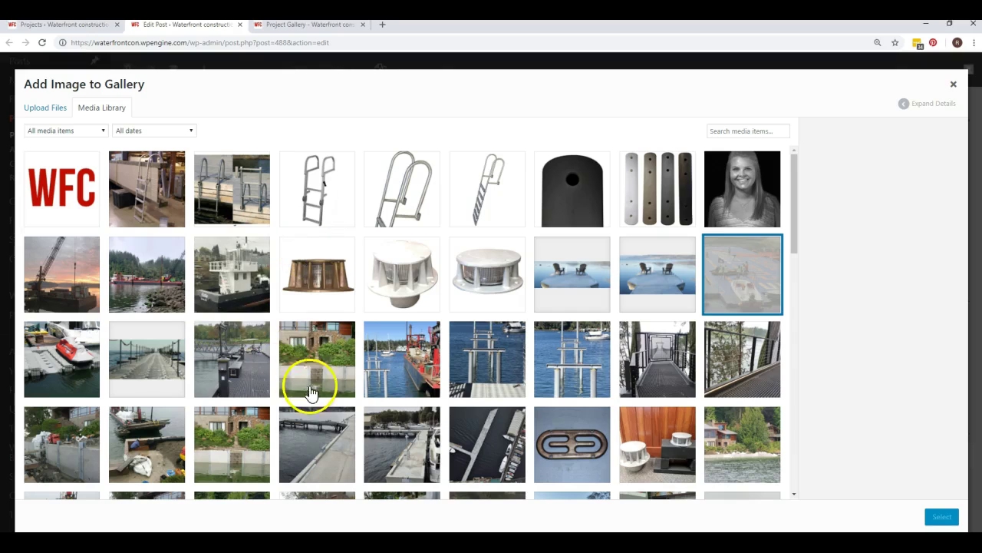
click(46, 113)
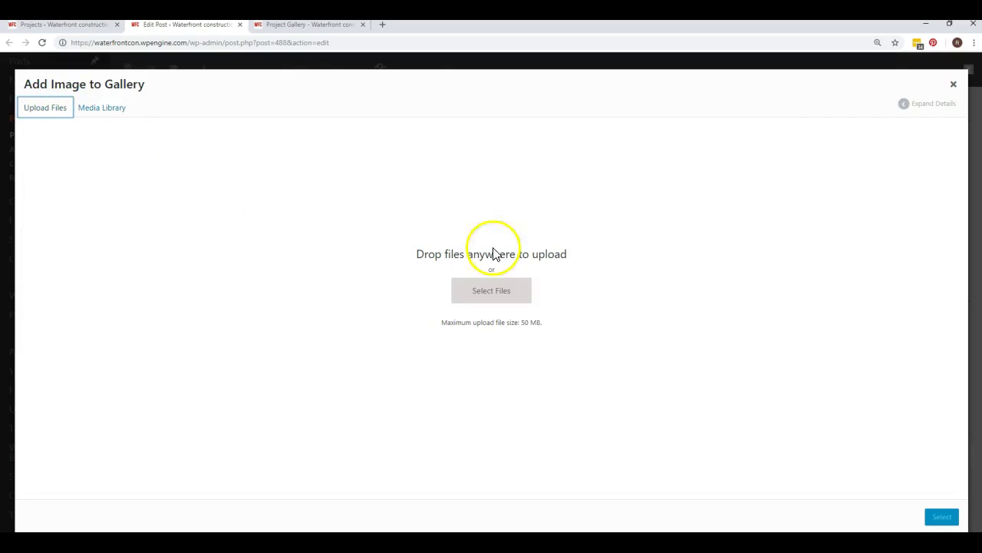
click(115, 110)
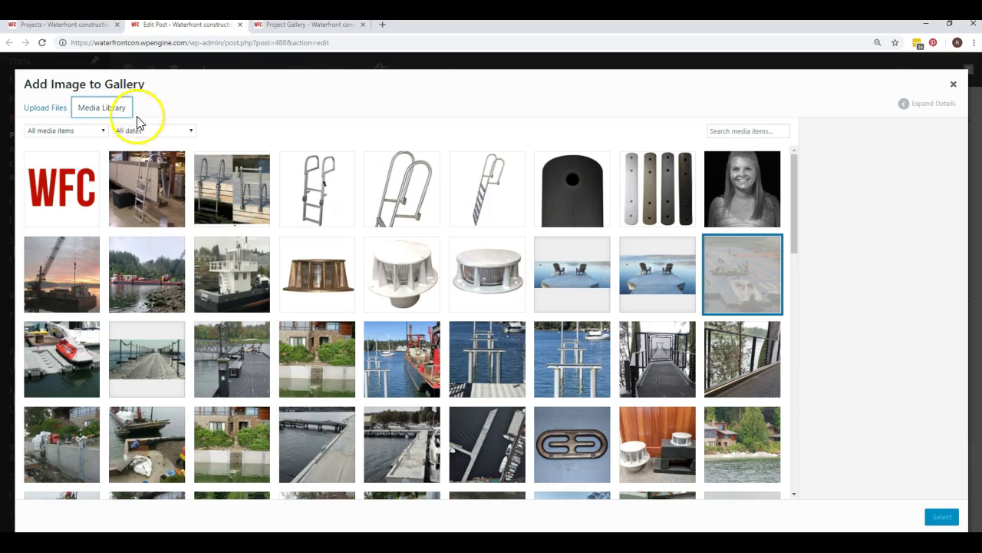
click(315, 286)
click(402, 274)
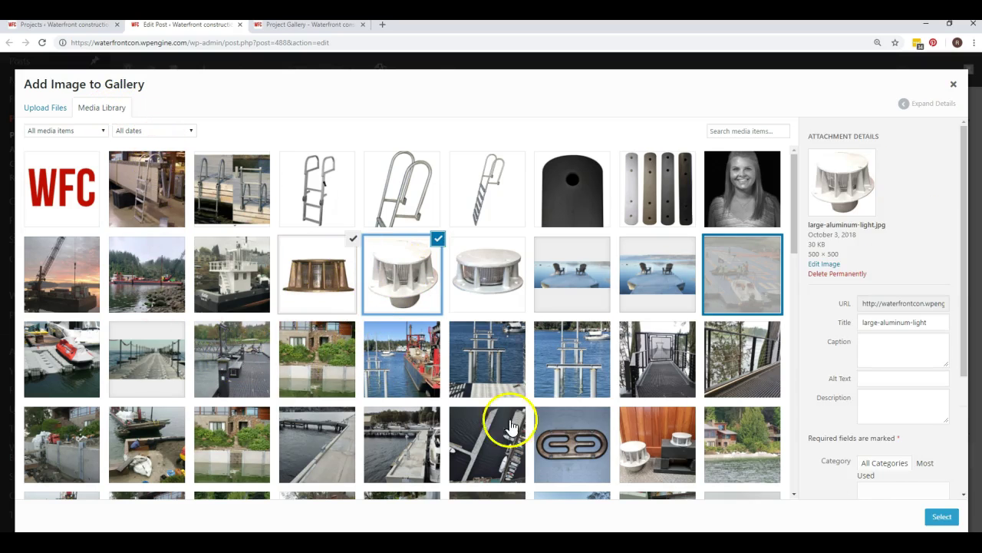
click(950, 520)
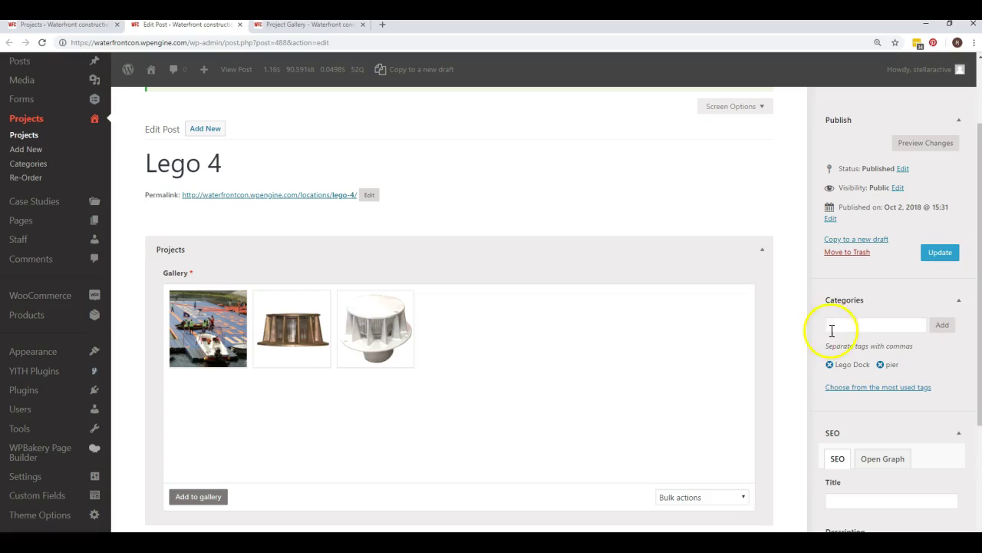
click(927, 259)
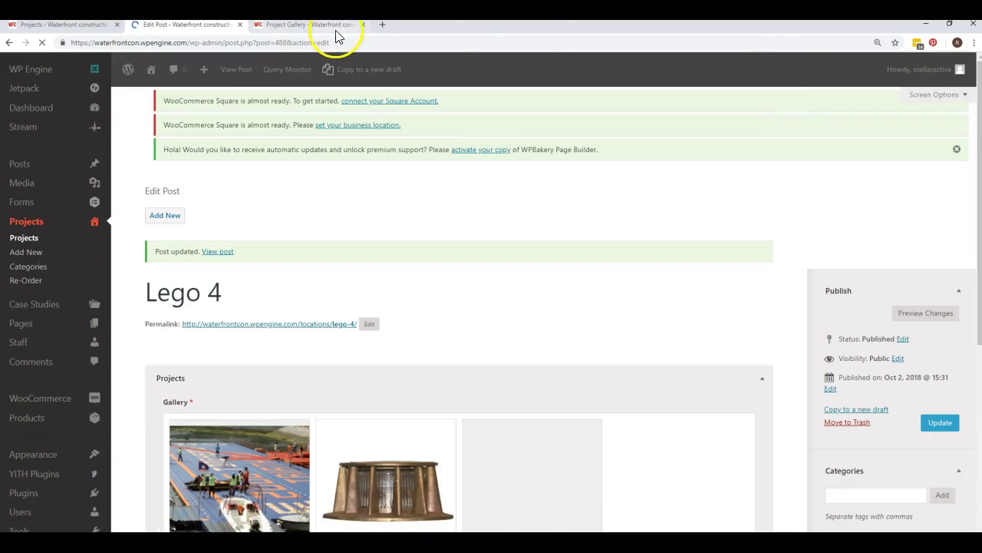
Reload the public Project Gallery so it lists all projects with the saved changes
click(323, 30)
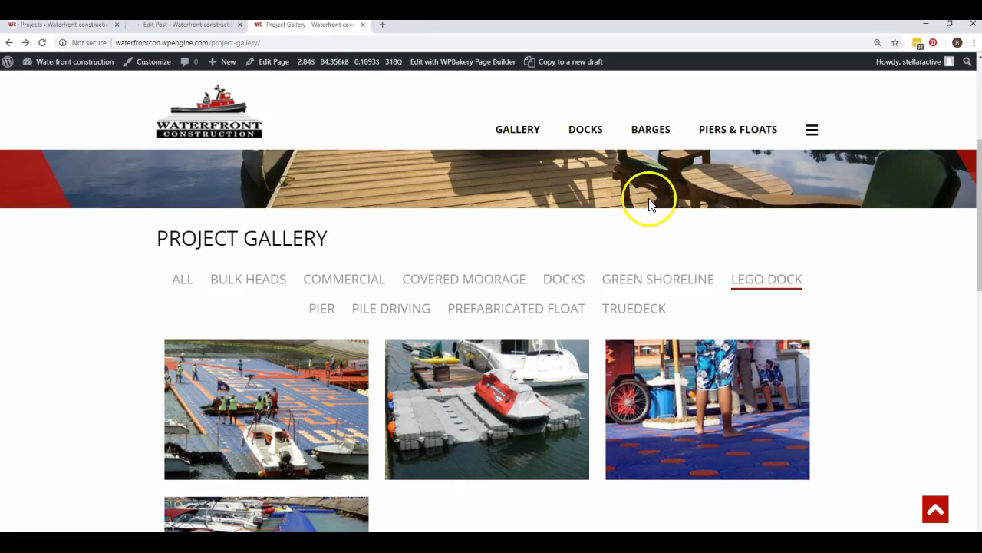
click(43, 42)
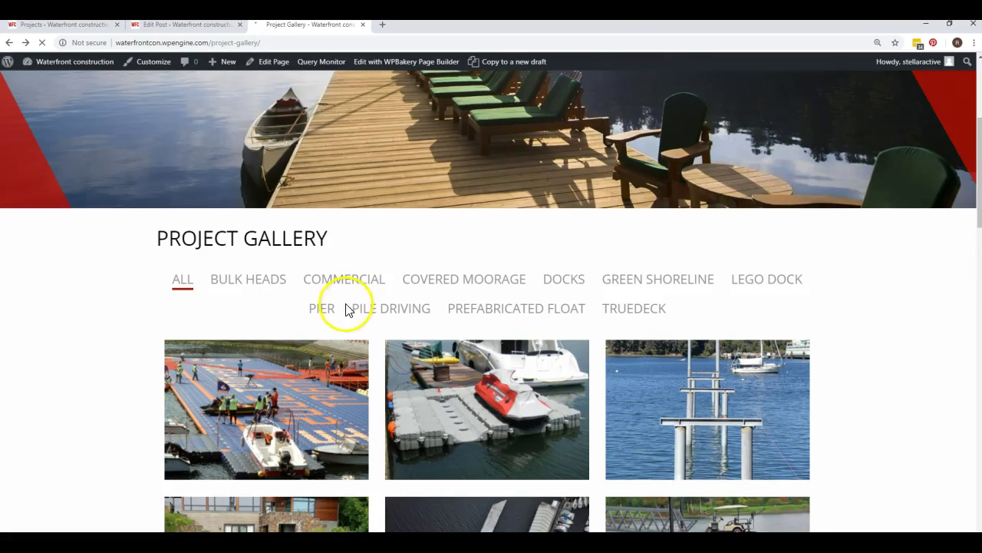
Filter the gallery to PIER and page through Lego 4's three images in the lightbox
click(322, 311)
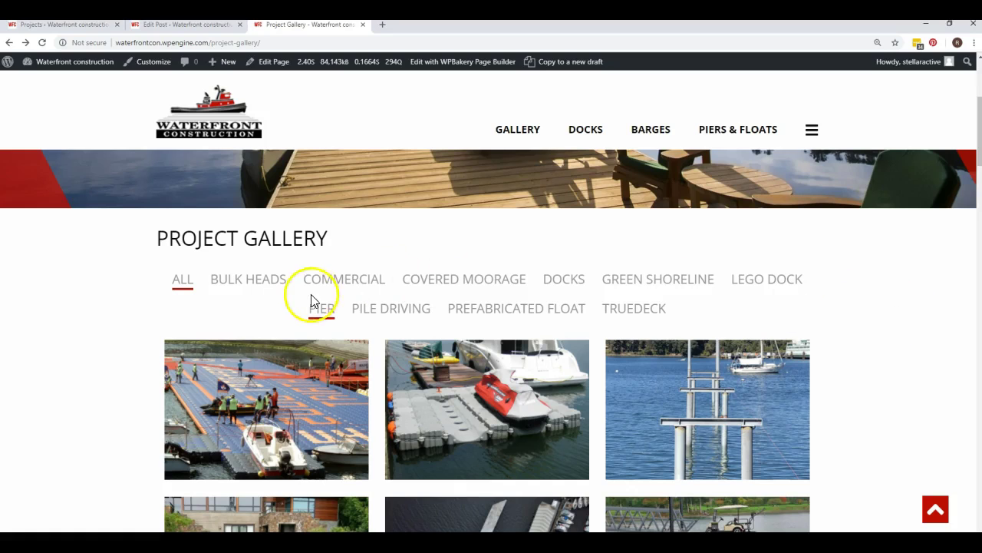
scroll(866, 312, down, 2)
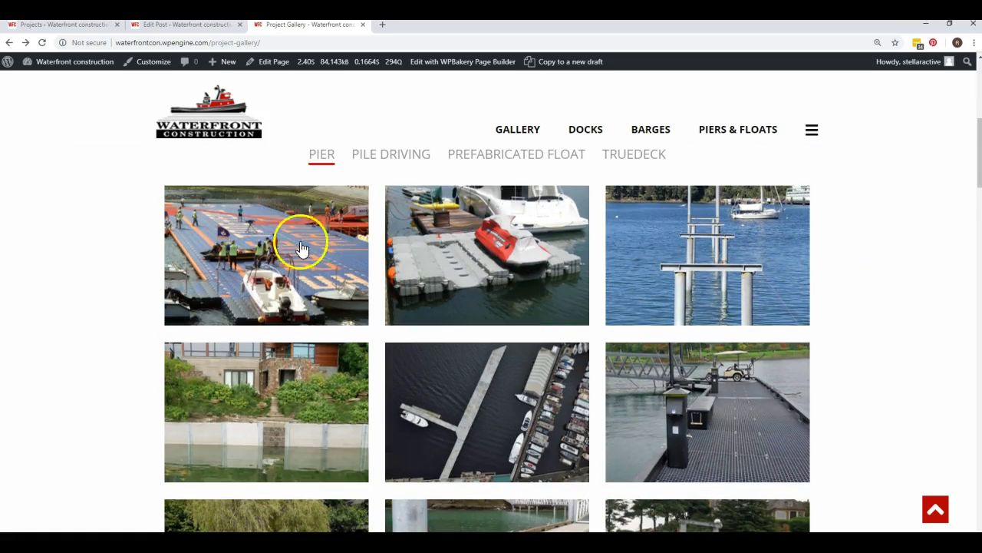
click(323, 159)
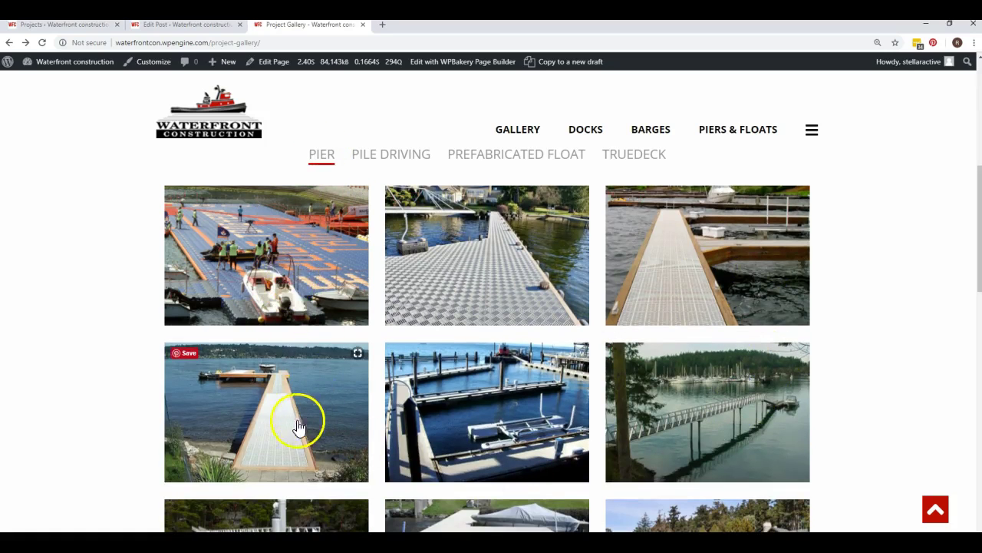
click(318, 263)
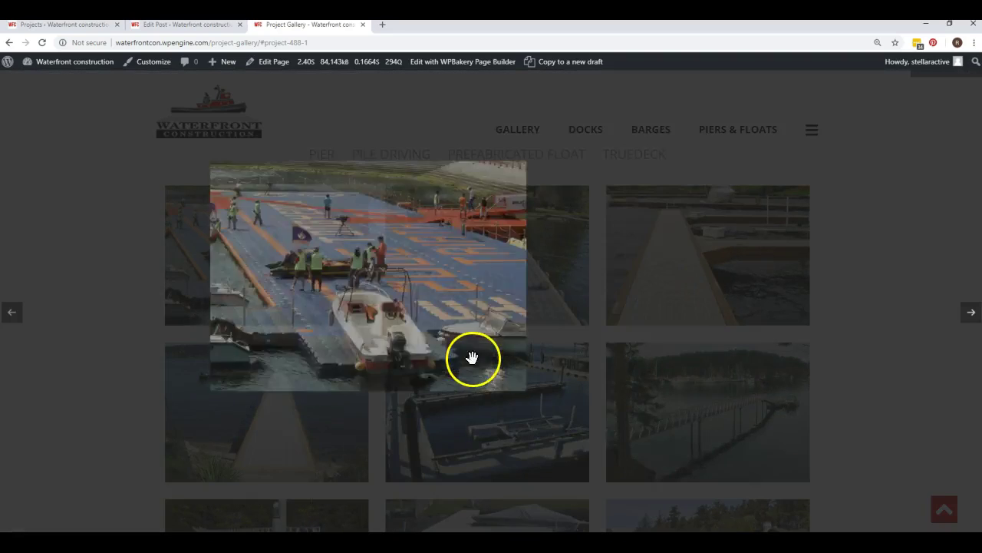
click(971, 314)
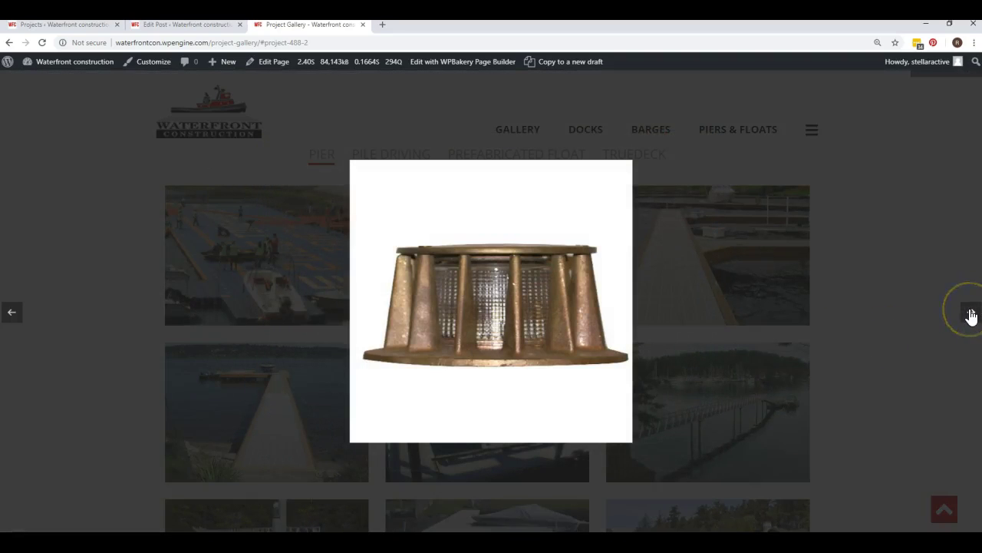
click(971, 315)
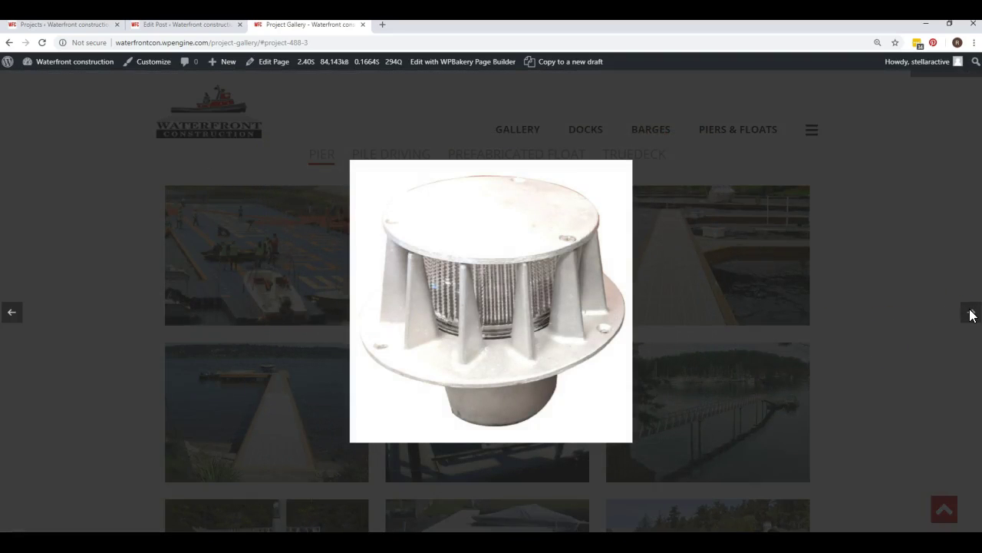
click(888, 254)
Remove the bronze and white light images from Lego 4's gallery and update the project
click(182, 25)
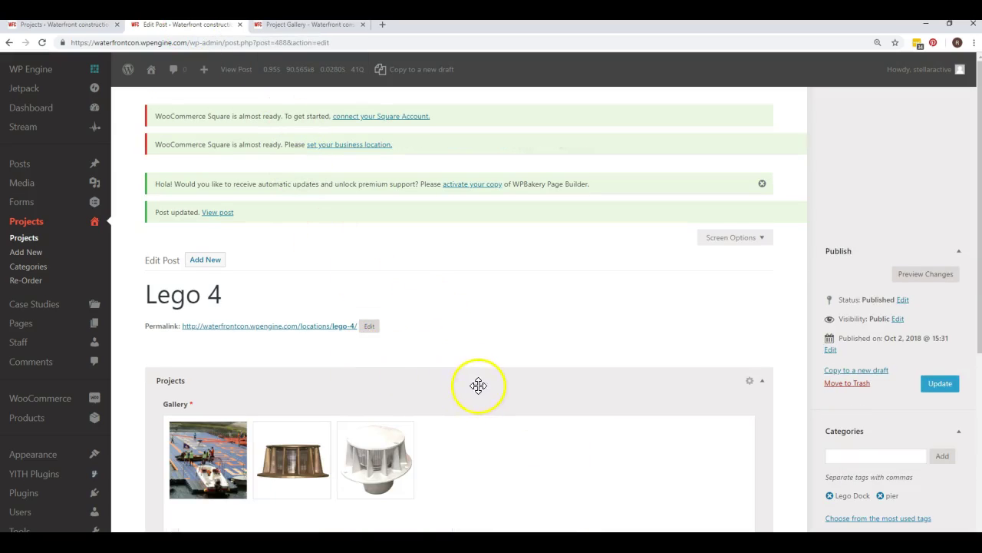
scroll(479, 387, down, 1)
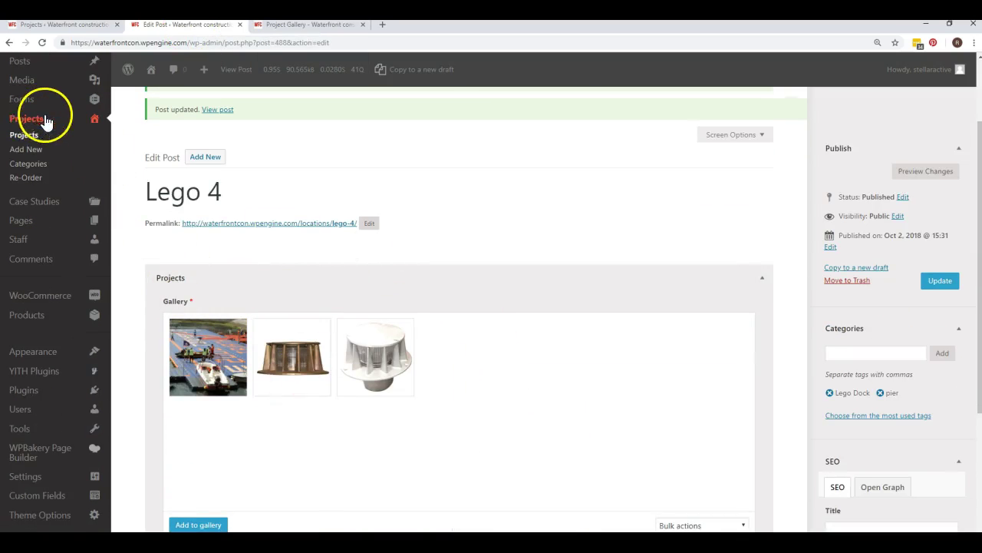
mouse_move(279, 368)
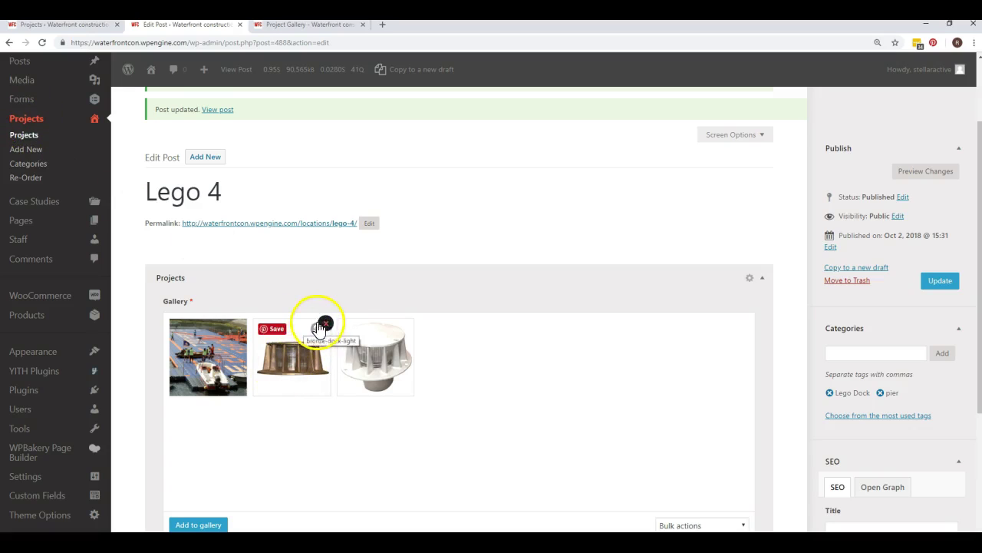
click(325, 326)
click(325, 324)
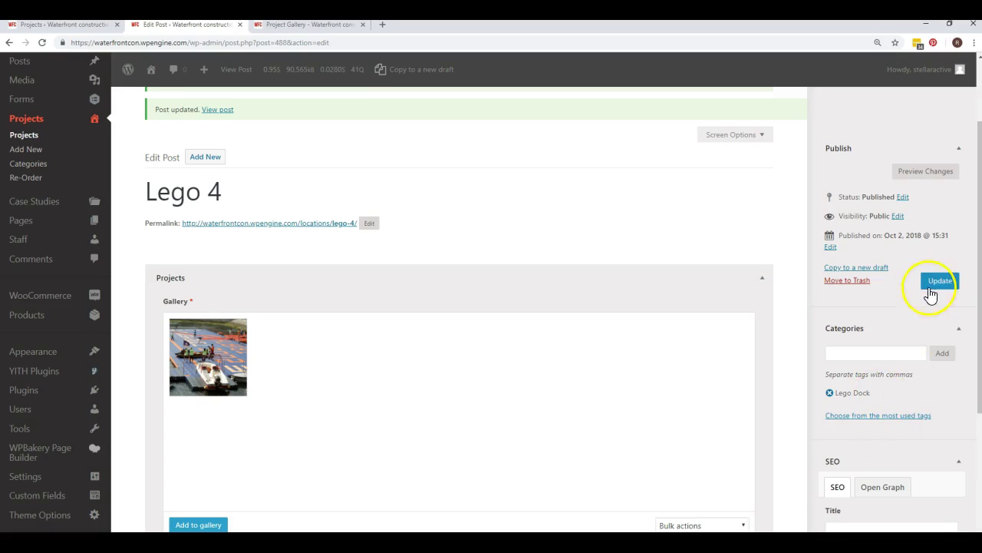
click(938, 285)
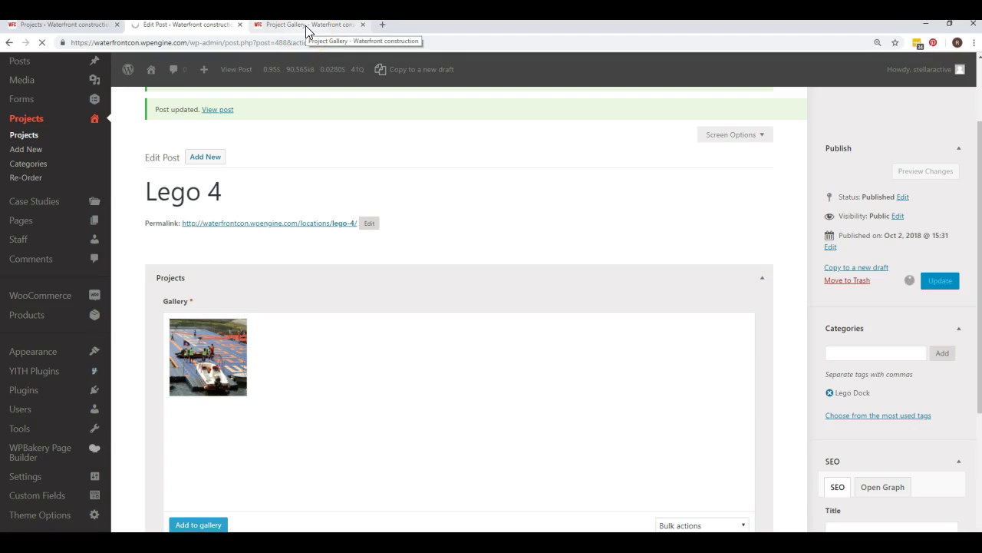
Reload the public gallery and filter it to PIER to confirm Lego 4 is gone
click(306, 26)
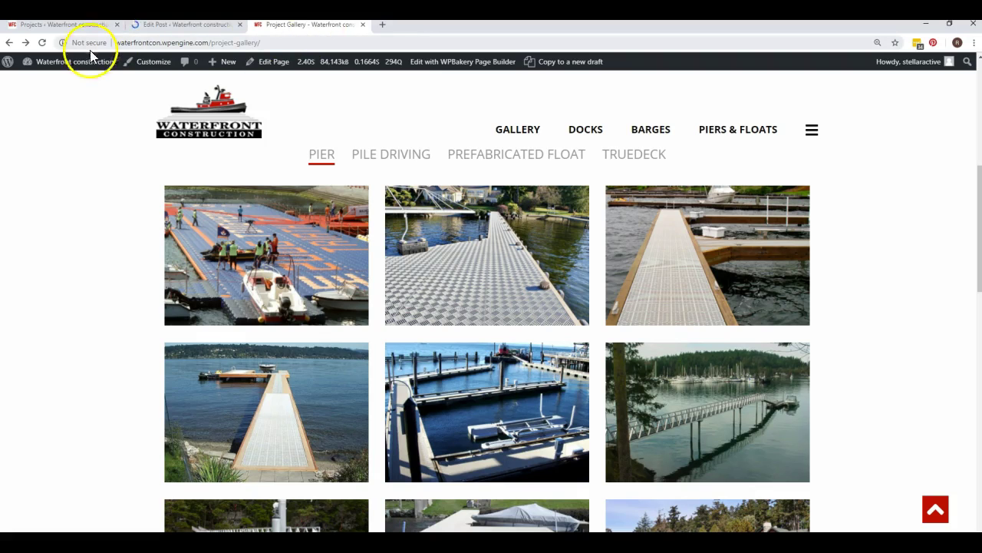
click(42, 43)
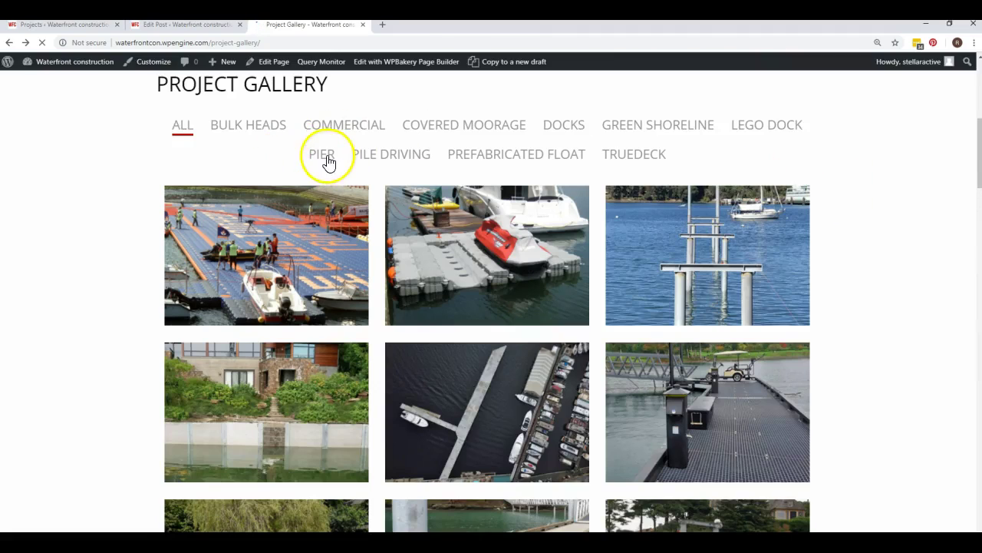
click(322, 157)
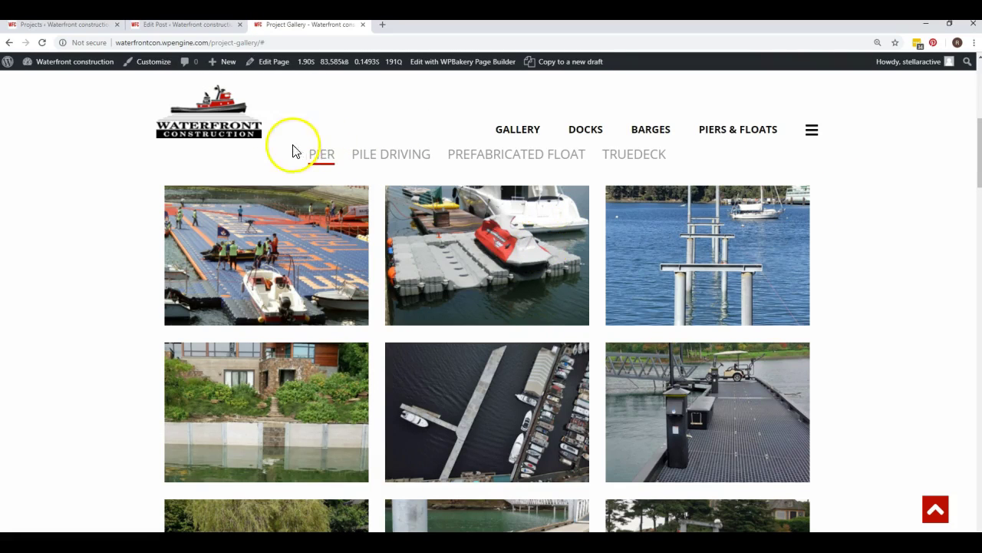
click(318, 159)
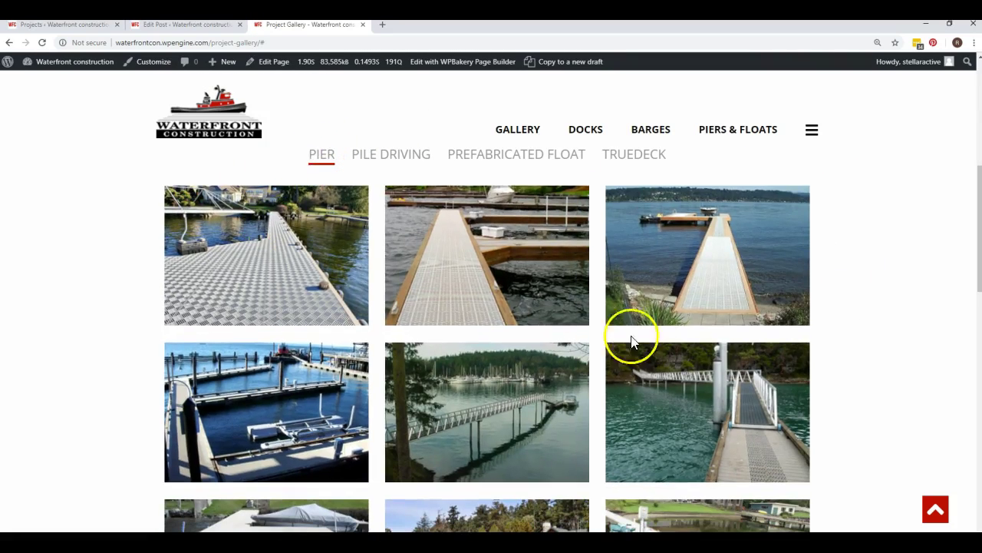
Filter to LEGO DOCK and enlarge the first dock photo briefly
scroll(461, 230, up, 3)
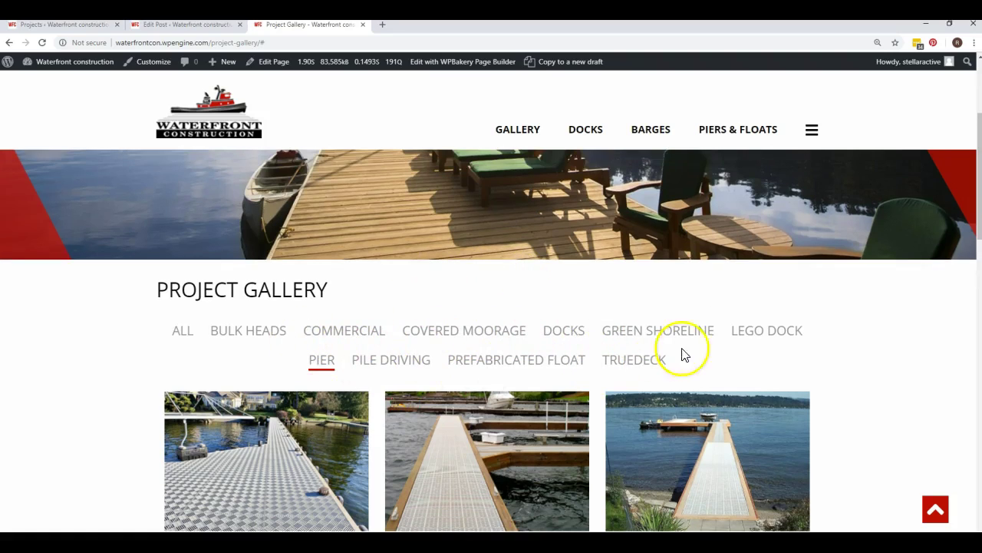
click(775, 336)
click(281, 448)
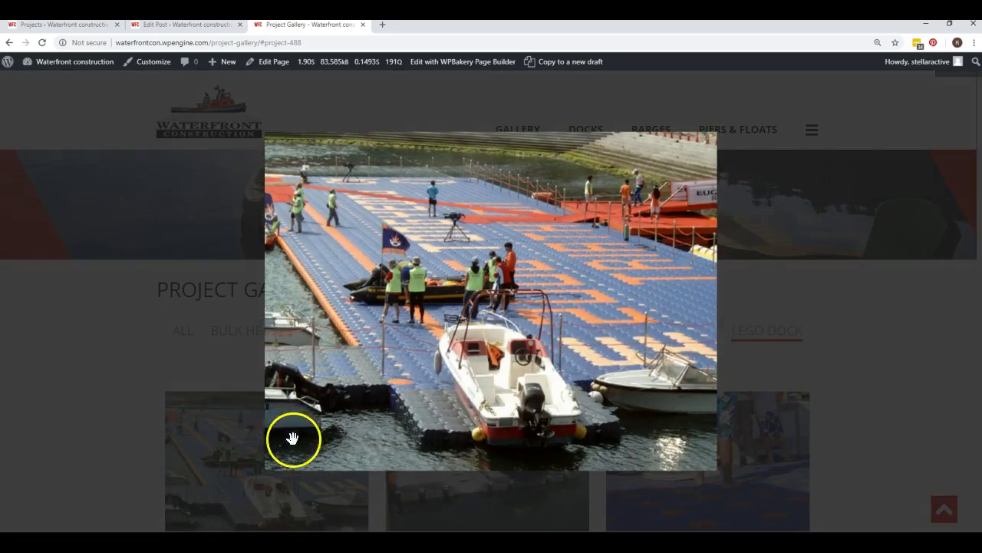
click(842, 315)
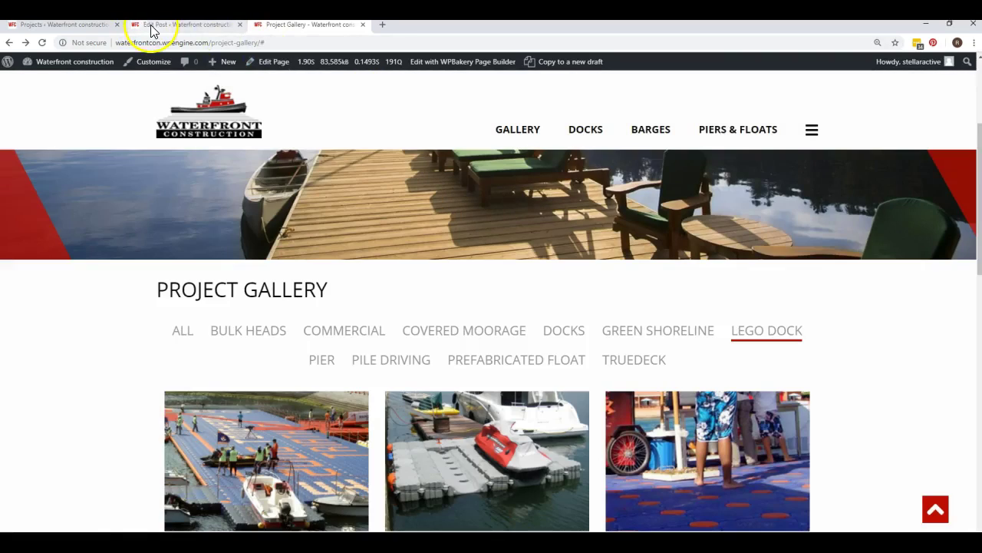
Start a blank new project post from the Projects list
click(151, 27)
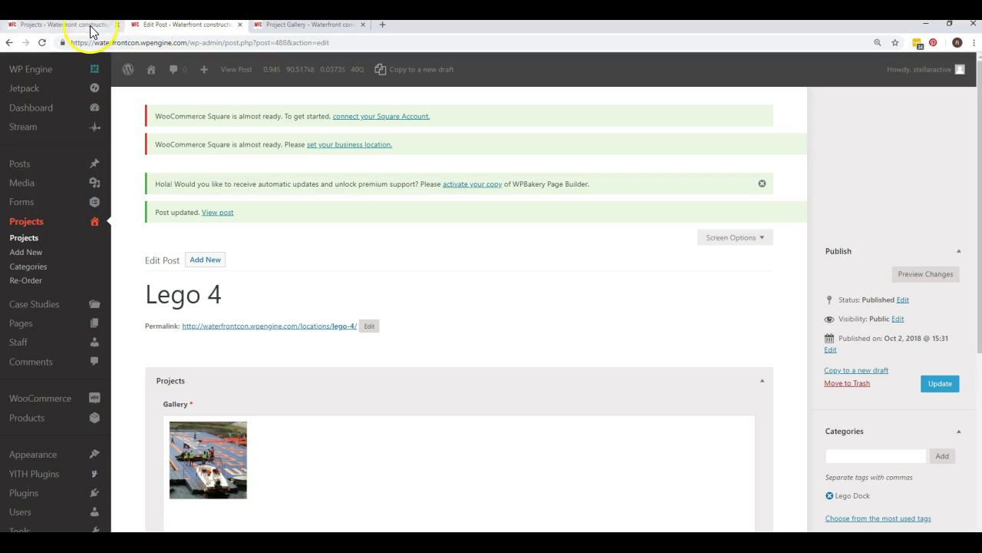
click(26, 221)
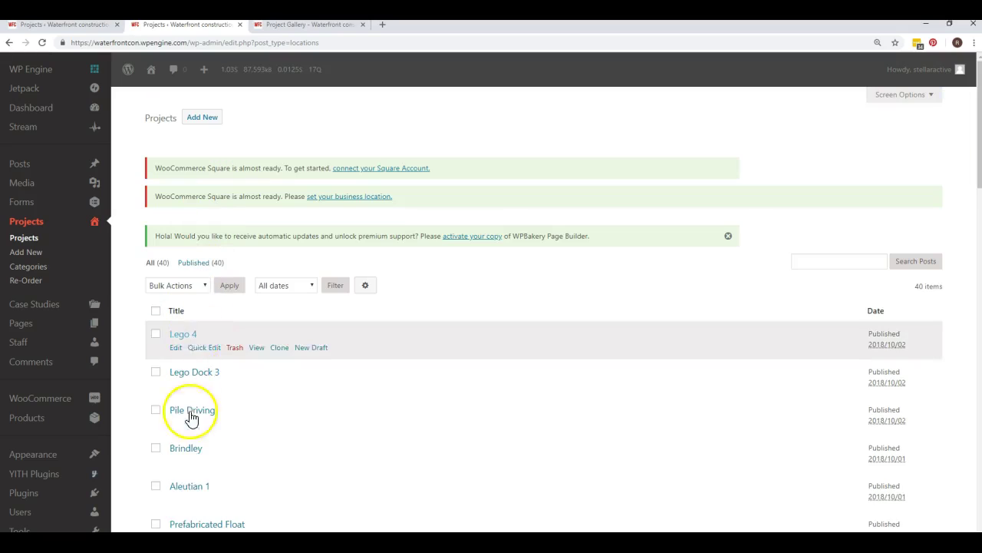
scroll(243, 385, down, 1)
scroll(242, 385, down, 2)
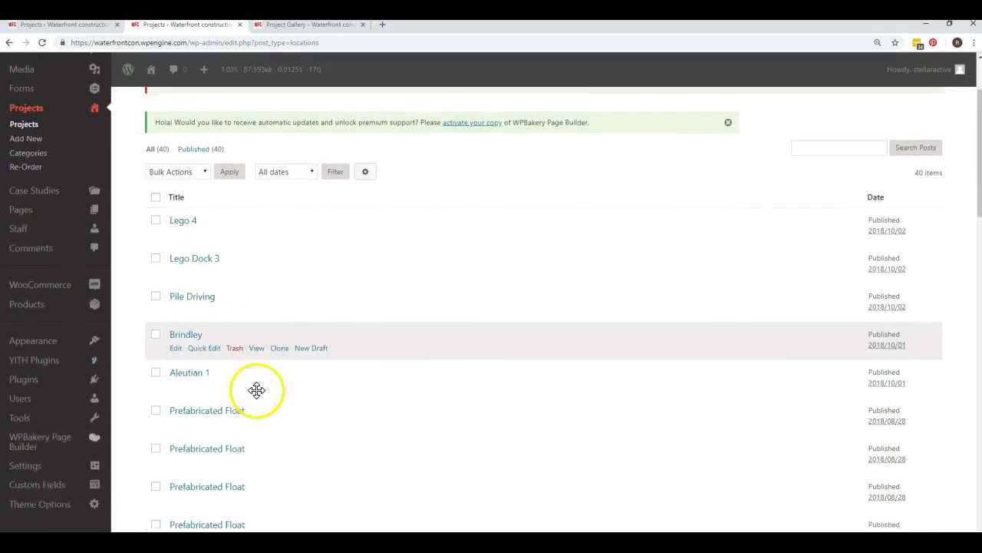
scroll(230, 331, up, 3)
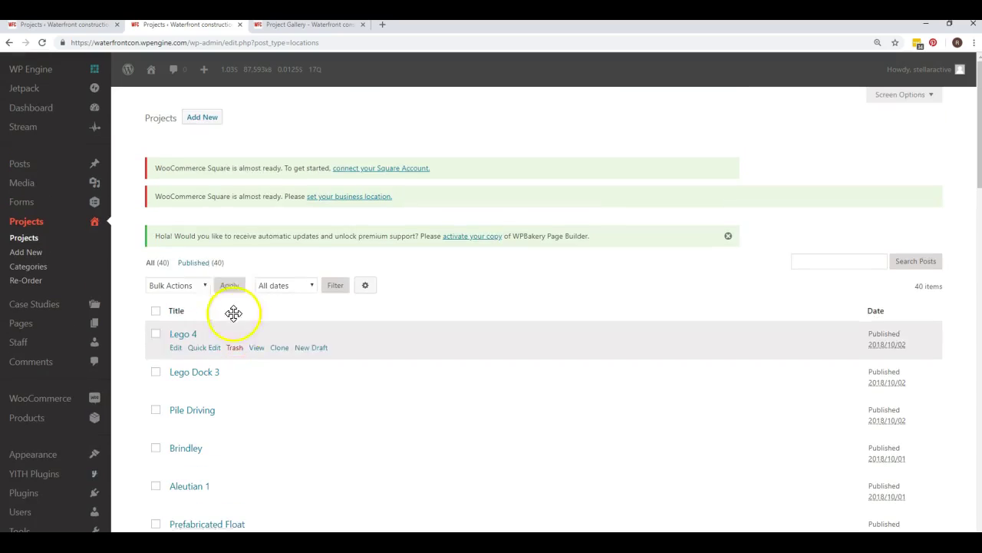
click(208, 122)
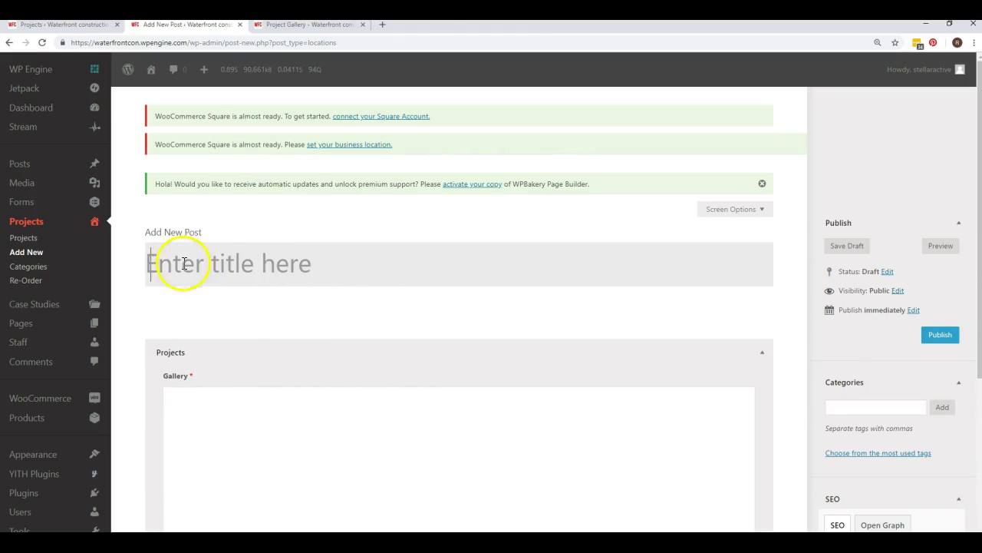
Fill the new project's gallery with the pier walkway, bronze cleat, portrait and 5-step ladder images
click(178, 260)
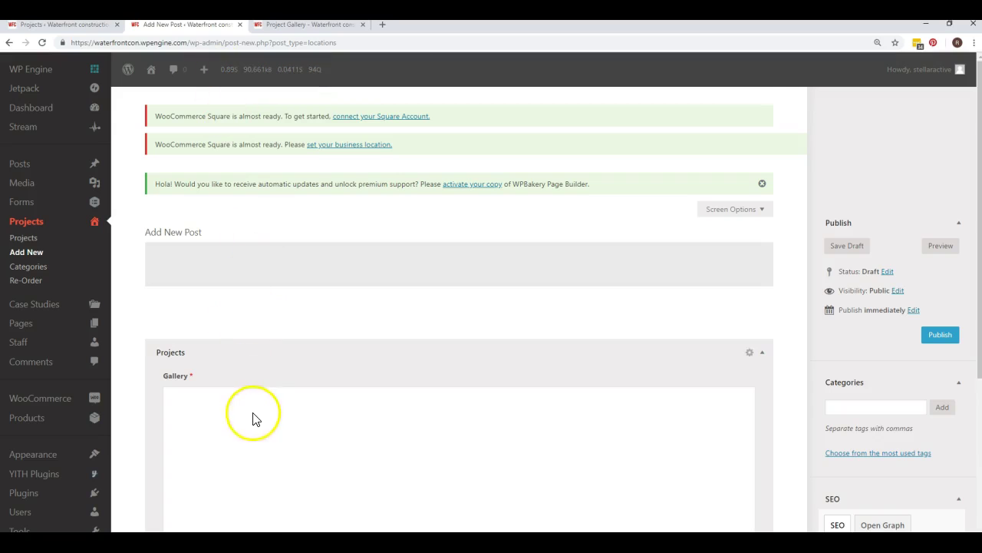
scroll(234, 326, down, 2)
click(192, 499)
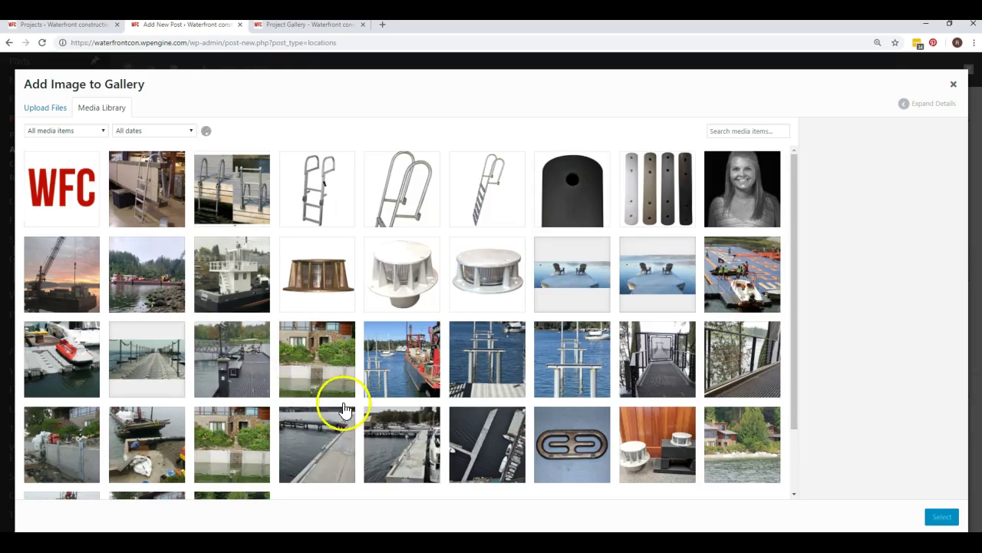
click(143, 353)
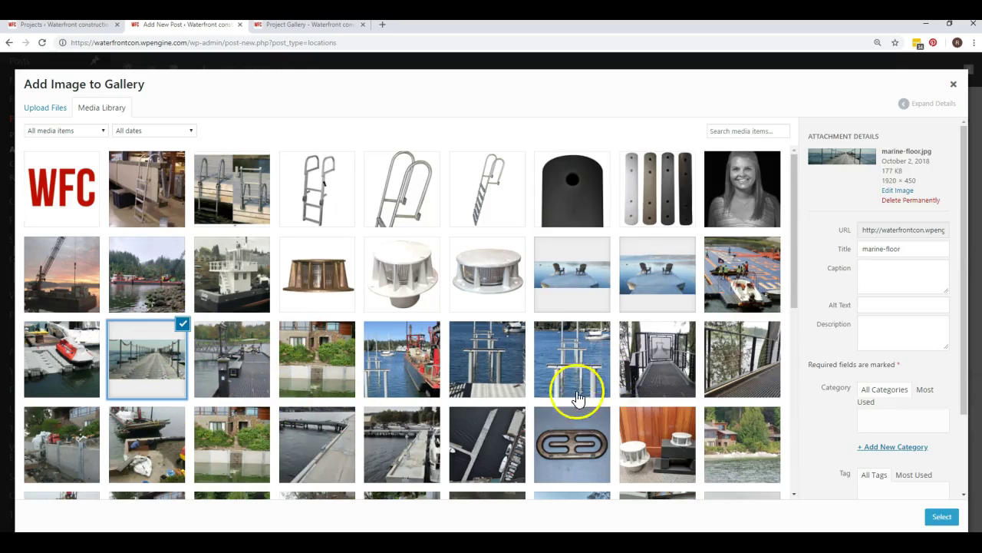
scroll(606, 395, down, 2)
click(589, 349)
scroll(606, 353, up, 2)
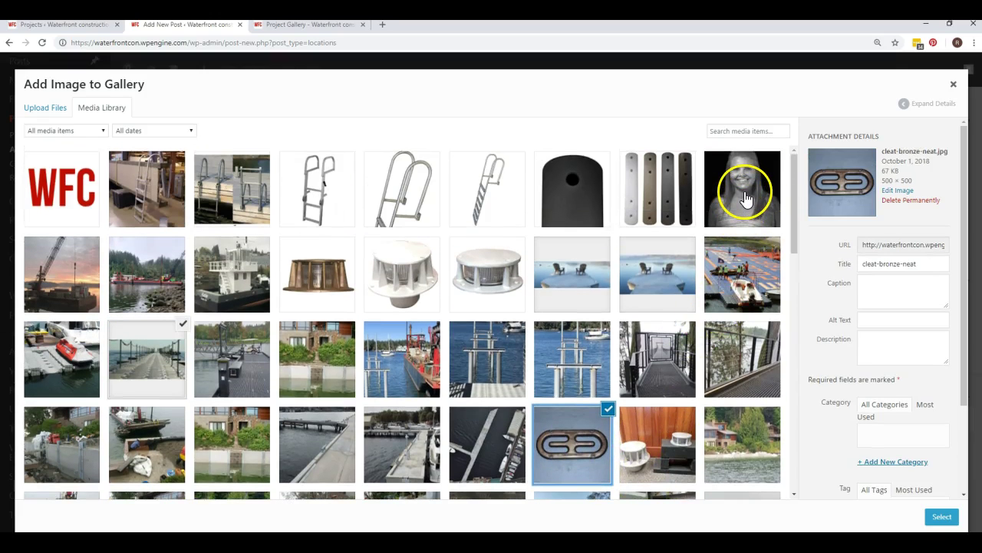
click(746, 198)
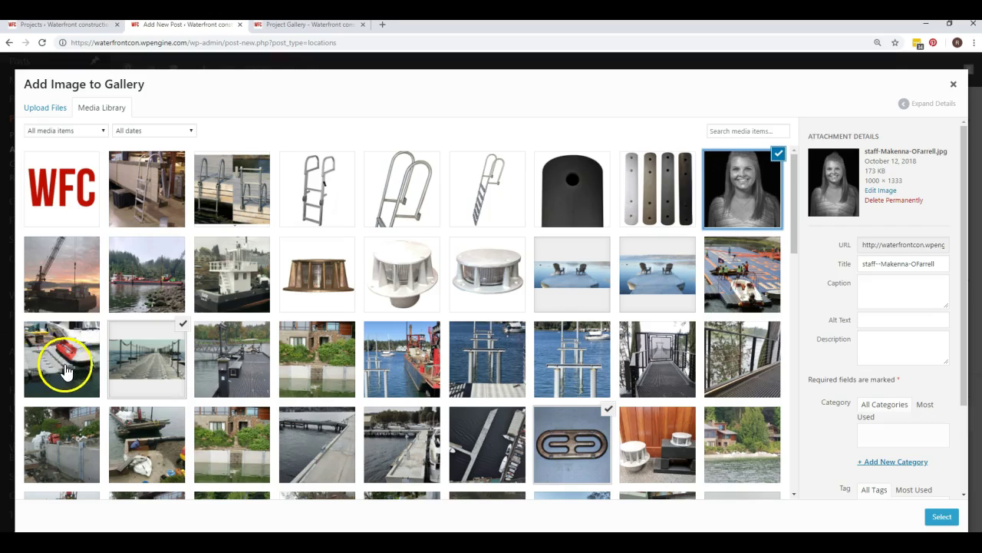
click(142, 204)
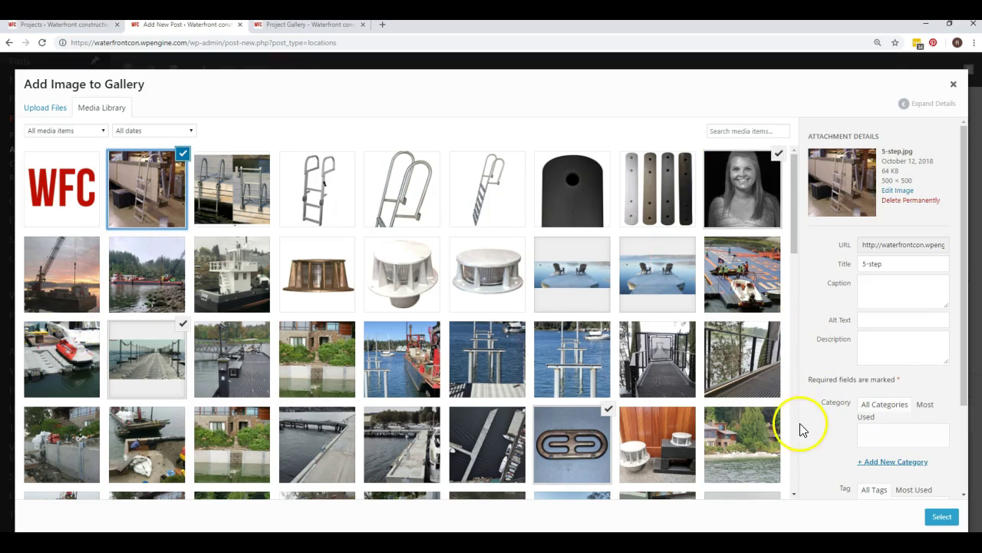
click(942, 516)
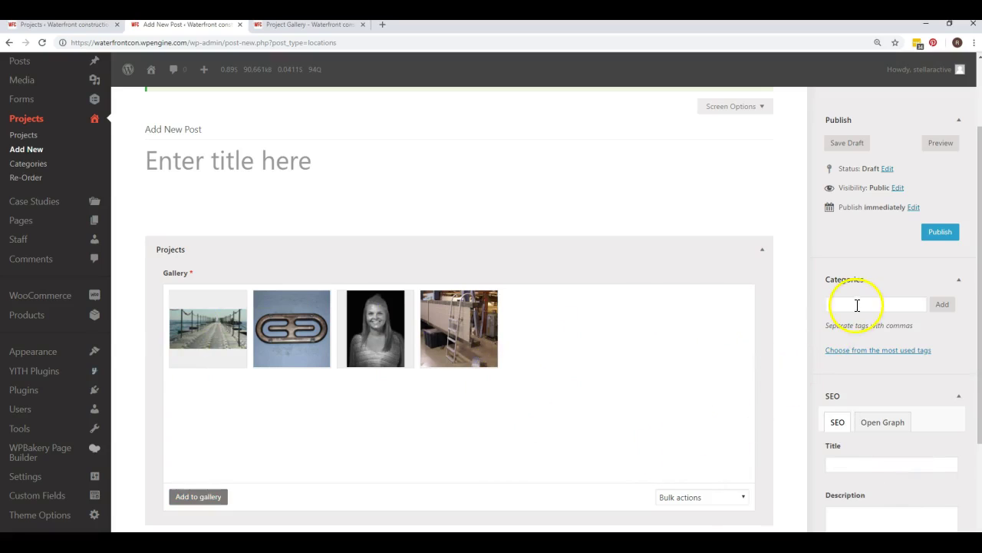
Tag the new project 'bulk', publish it, and view the live Project Gallery page
click(875, 303)
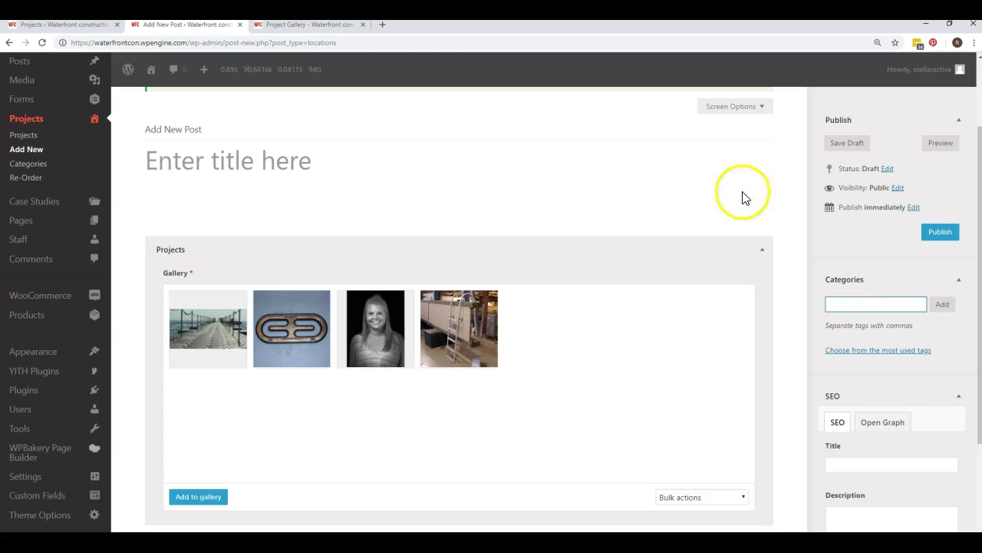
click(292, 25)
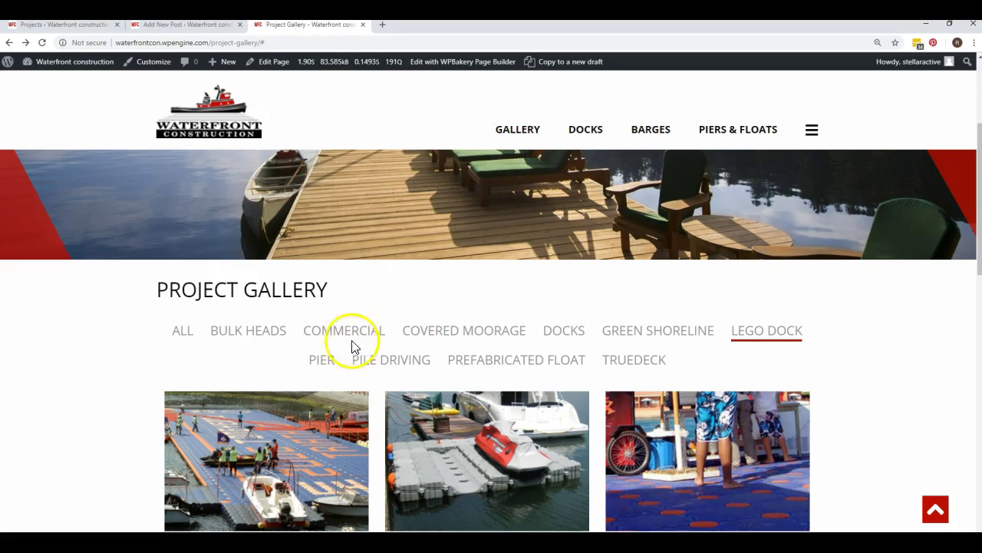
click(188, 25)
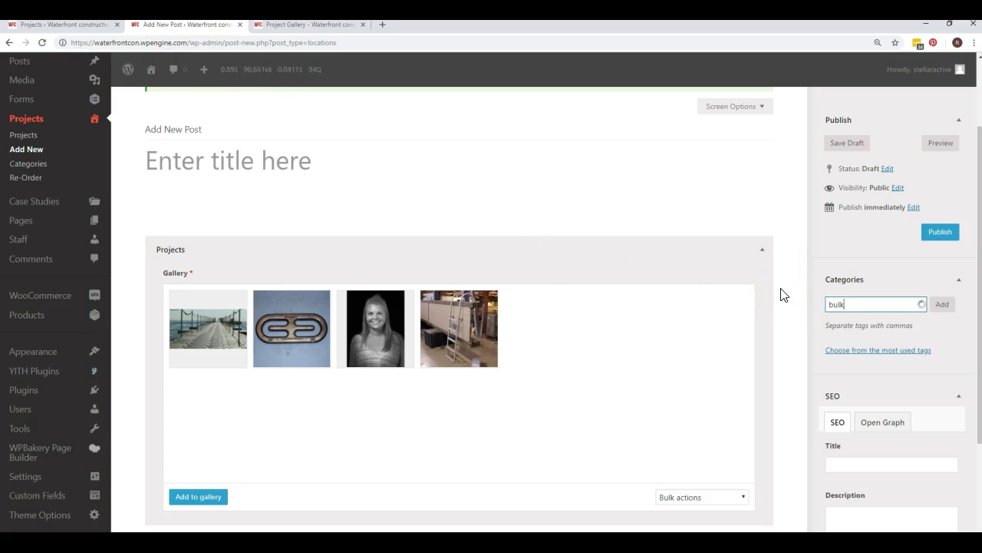
click(941, 306)
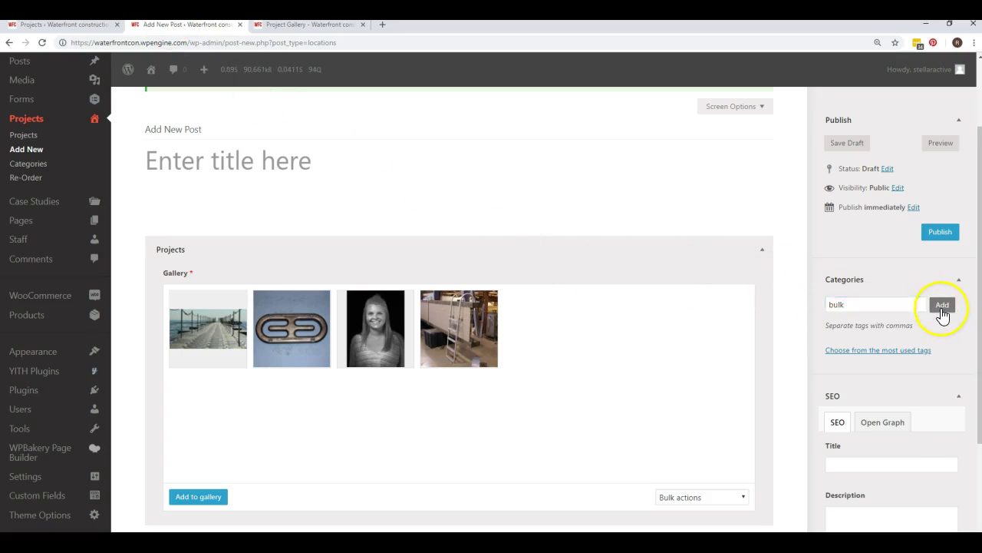
click(932, 232)
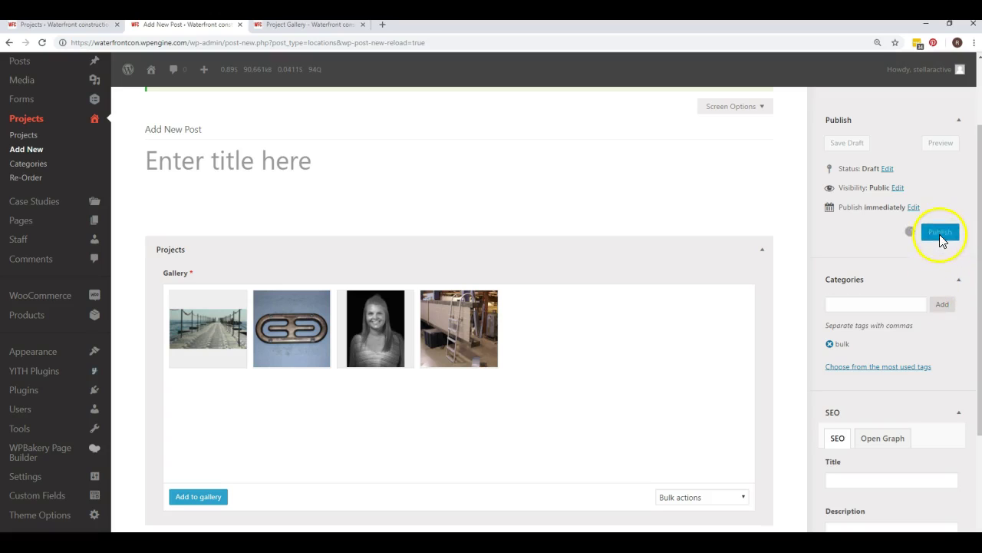
click(306, 26)
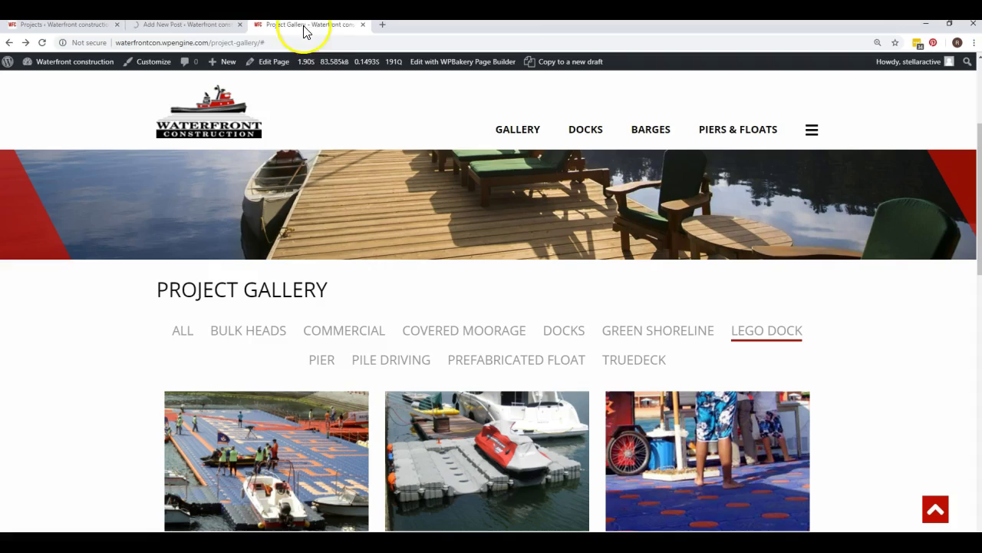
Reload the gallery, filter to Bulk Heads, and browse the first project's photos in the lightbox
click(43, 44)
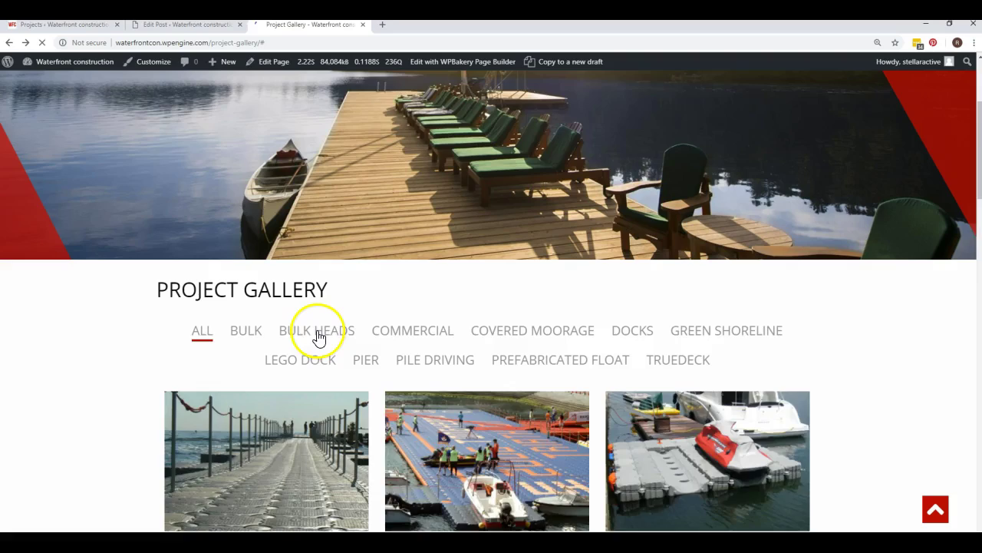
click(318, 338)
scroll(768, 338, down, 2)
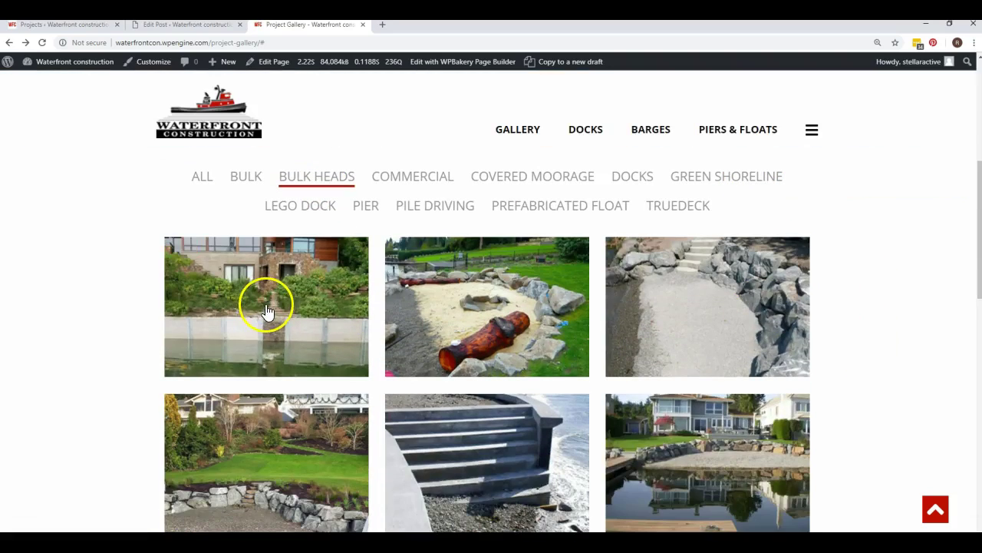
click(268, 311)
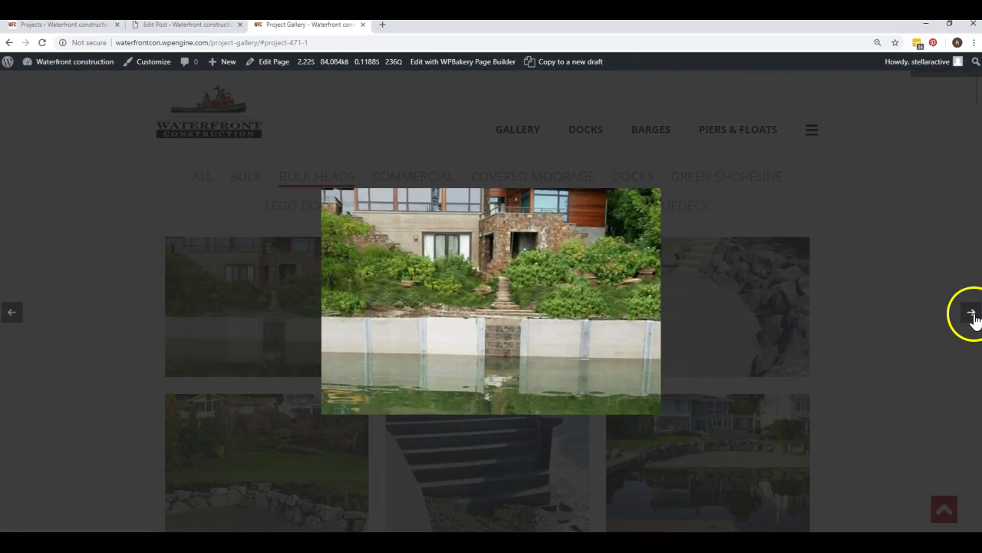
click(973, 314)
click(973, 315)
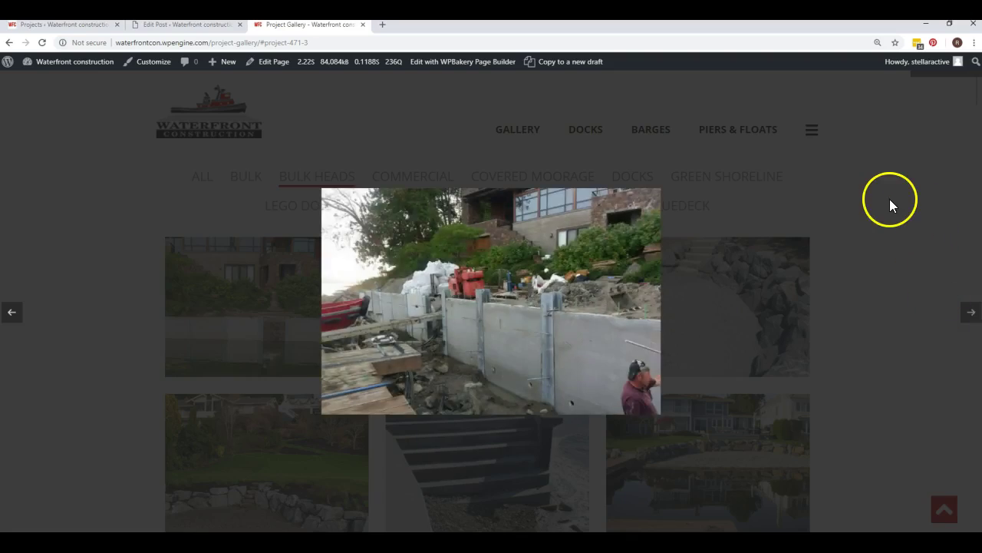
click(889, 199)
Re-filter from All to Bulk Heads and preview the new pier project's photos enlarged
click(202, 175)
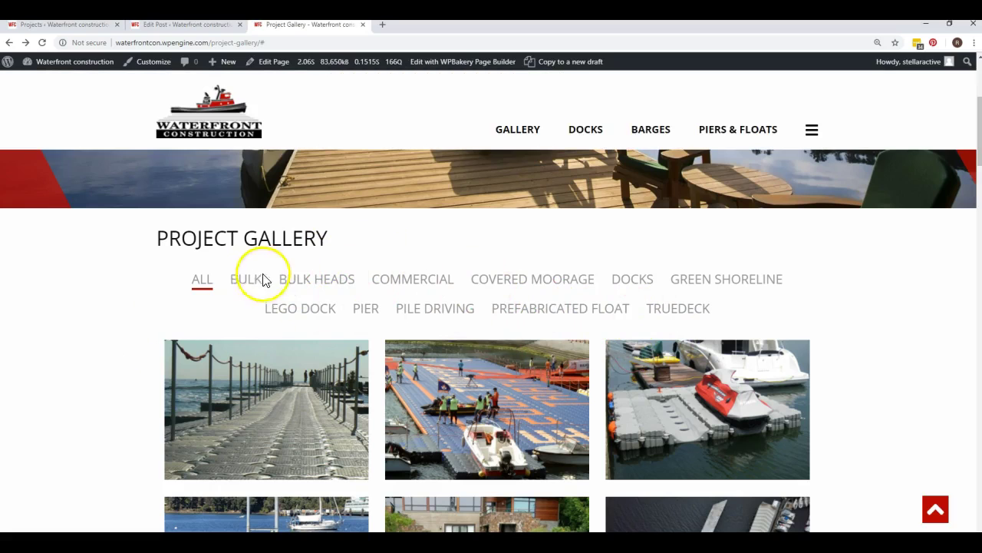
click(315, 282)
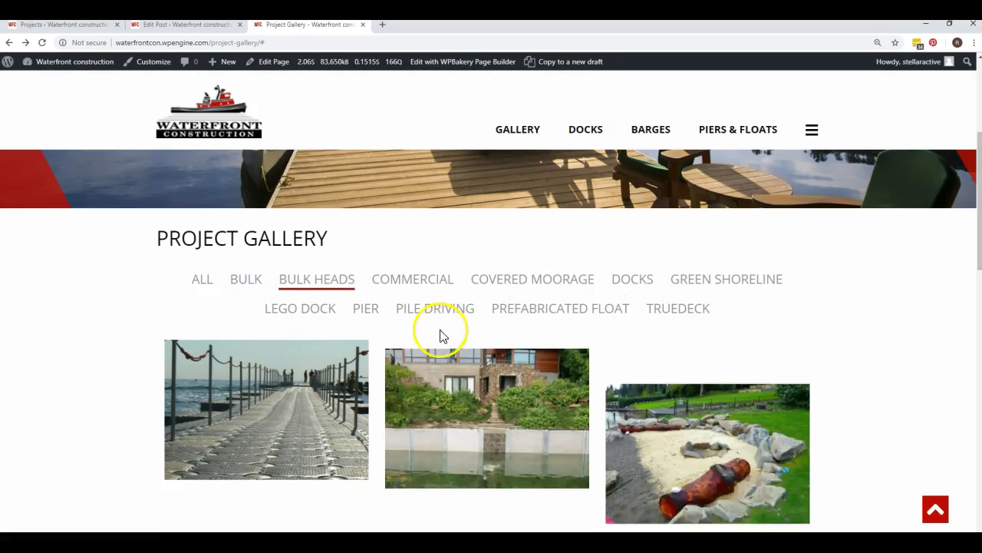
click(287, 407)
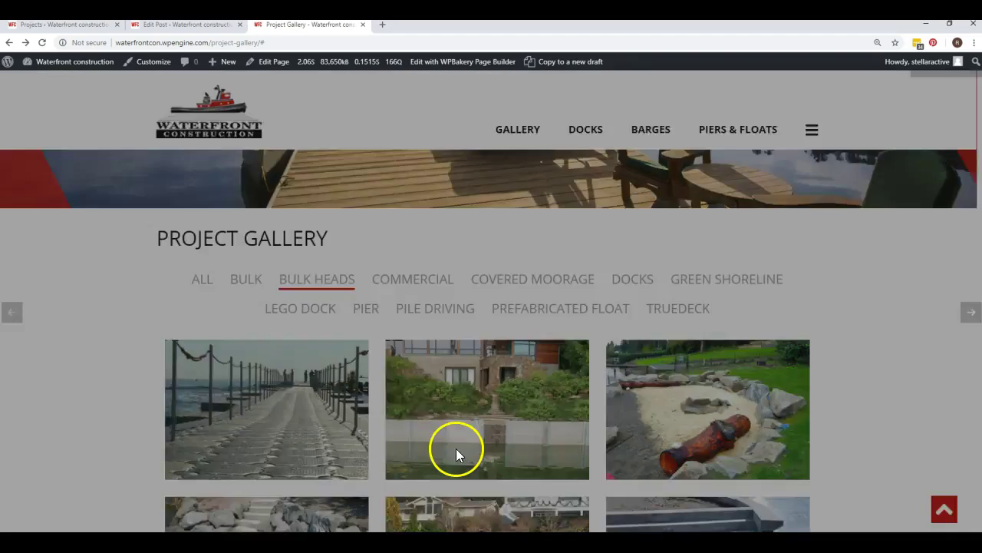
click(971, 312)
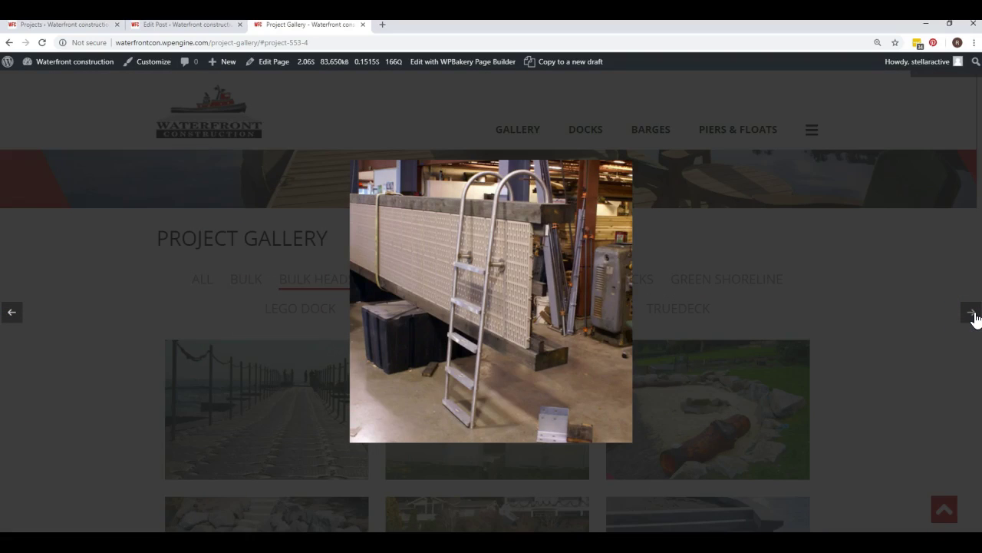
click(913, 307)
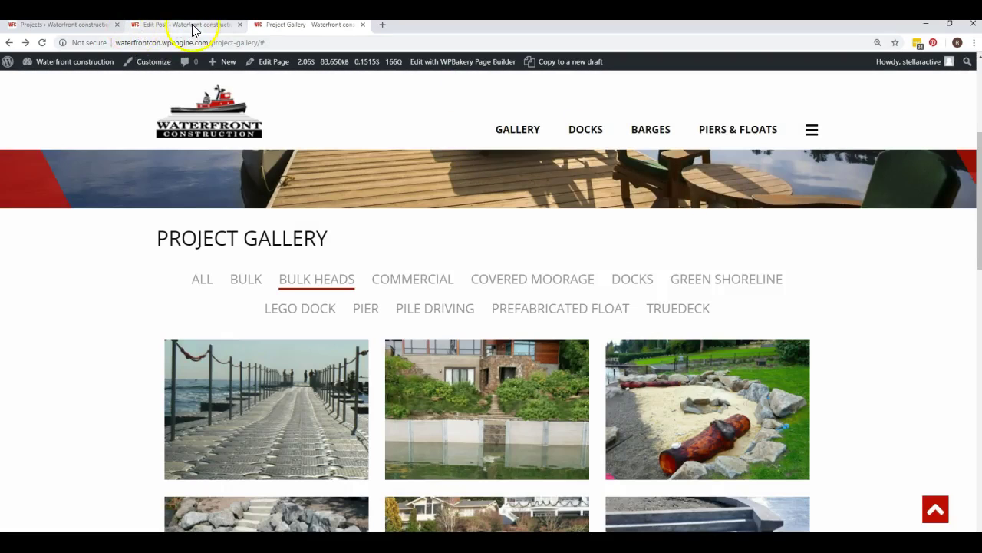
Remove the Bulk Heads tag and all four gallery images from the test project
click(192, 27)
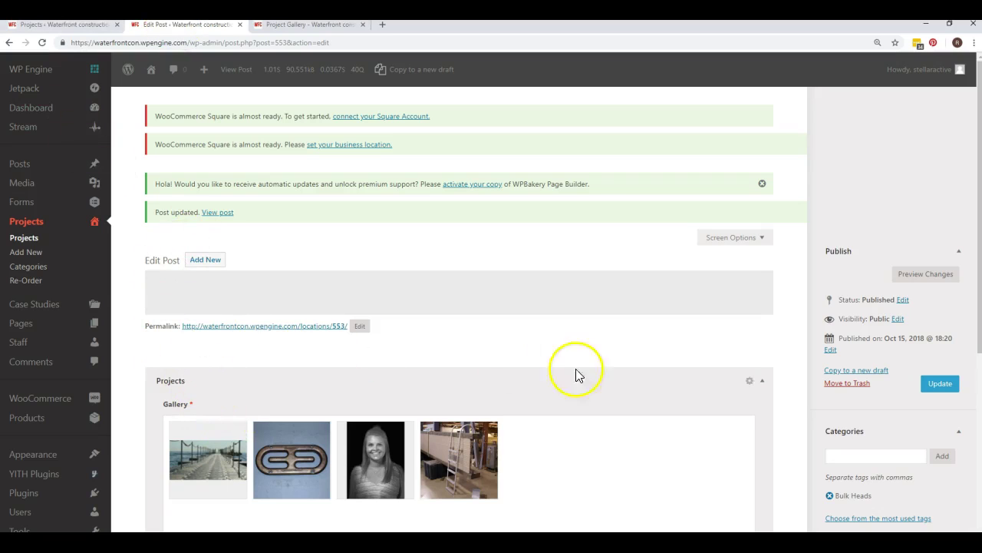
scroll(748, 399, down, 2)
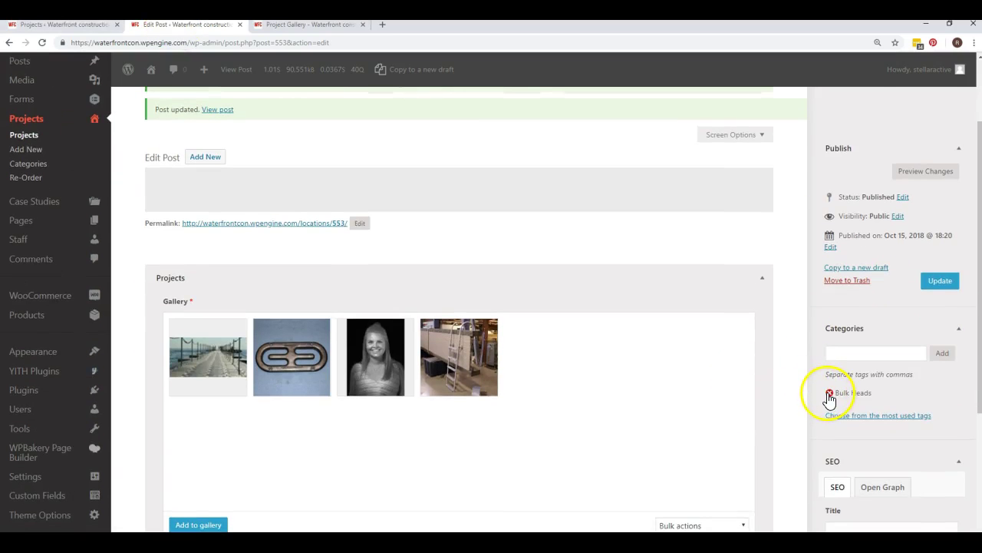
click(830, 394)
click(491, 324)
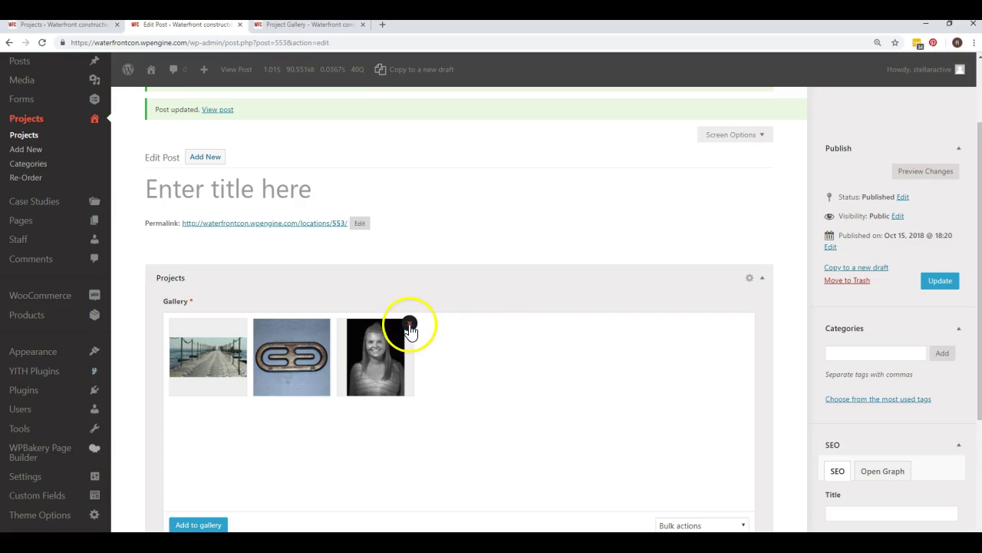
click(410, 325)
click(325, 323)
click(241, 324)
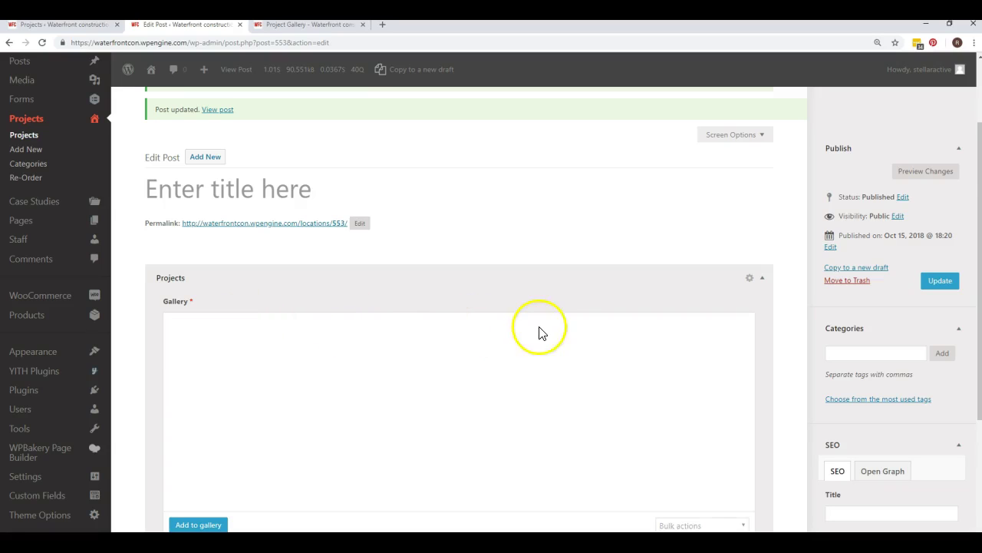
Try updating the emptied project, which fails for the required gallery, and stay on the editor
scroll(551, 331, down, 2)
scroll(551, 332, up, 4)
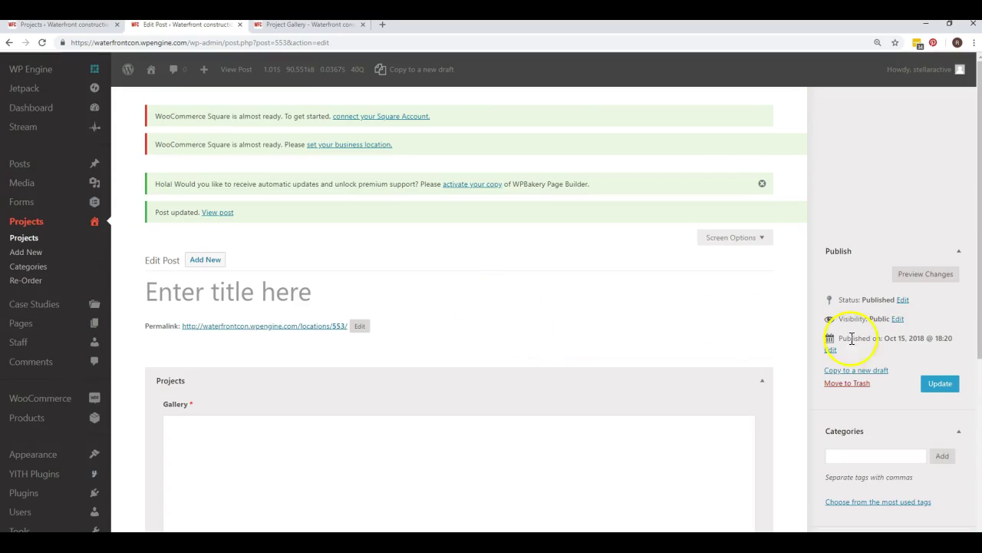
click(941, 383)
scroll(31, 229, down, 2)
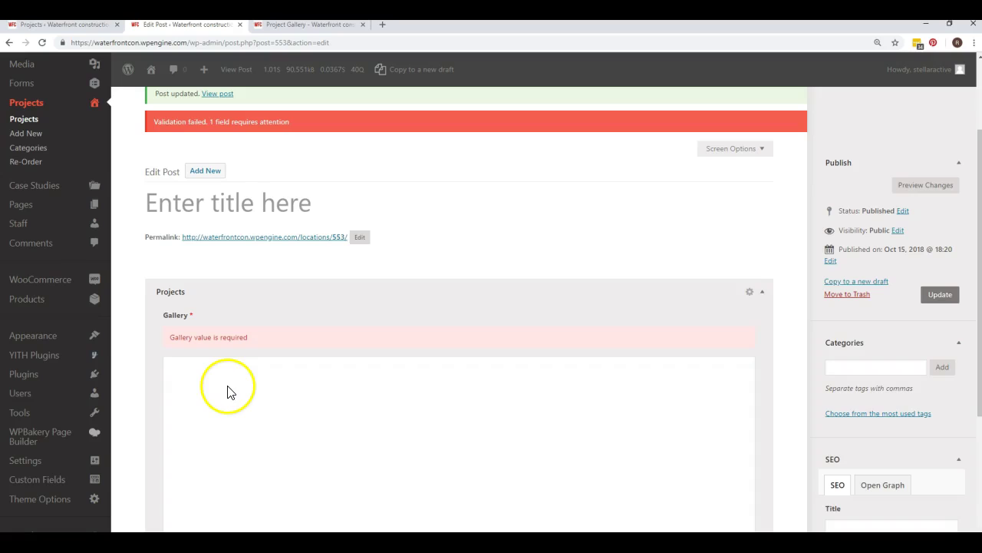
scroll(307, 248, up, 2)
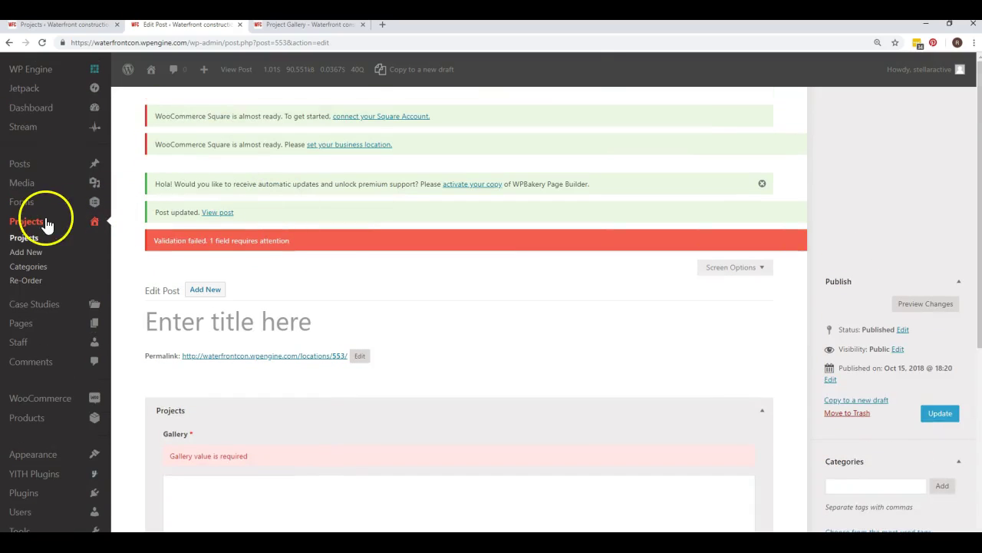
click(46, 223)
click(581, 102)
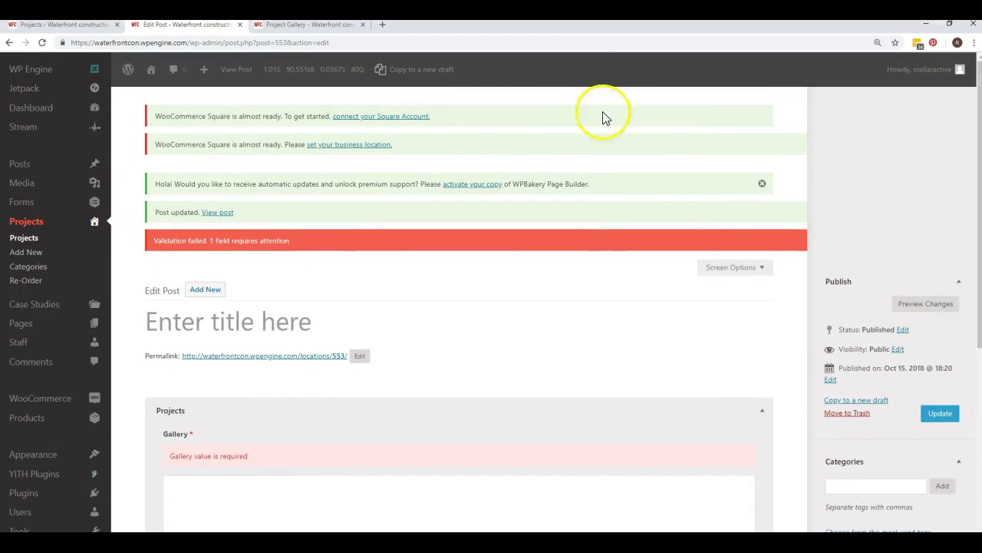